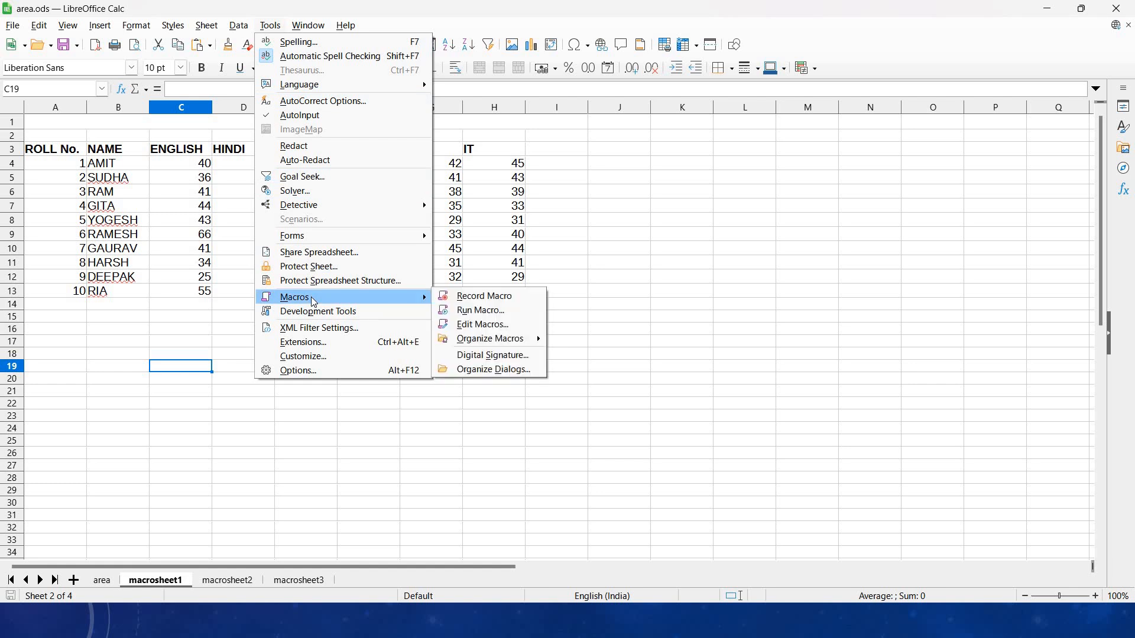
- Check the Advanced options for the setting that enables macro recording, and accept the options
click(289, 371)
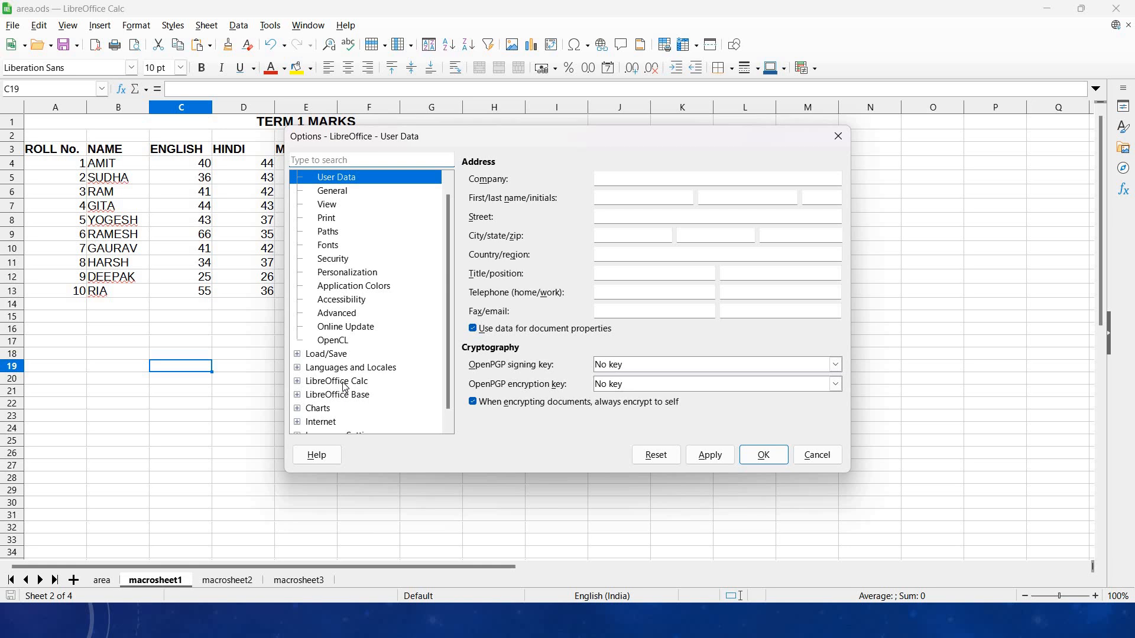
click(345, 384)
click(297, 381)
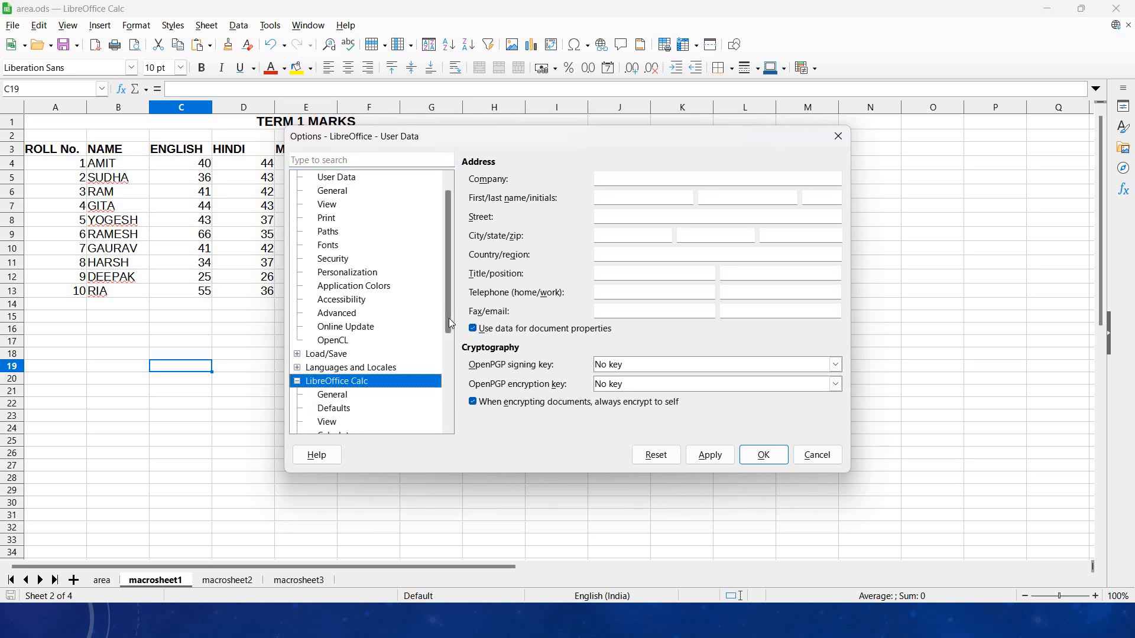
scroll(448, 353, down, 5)
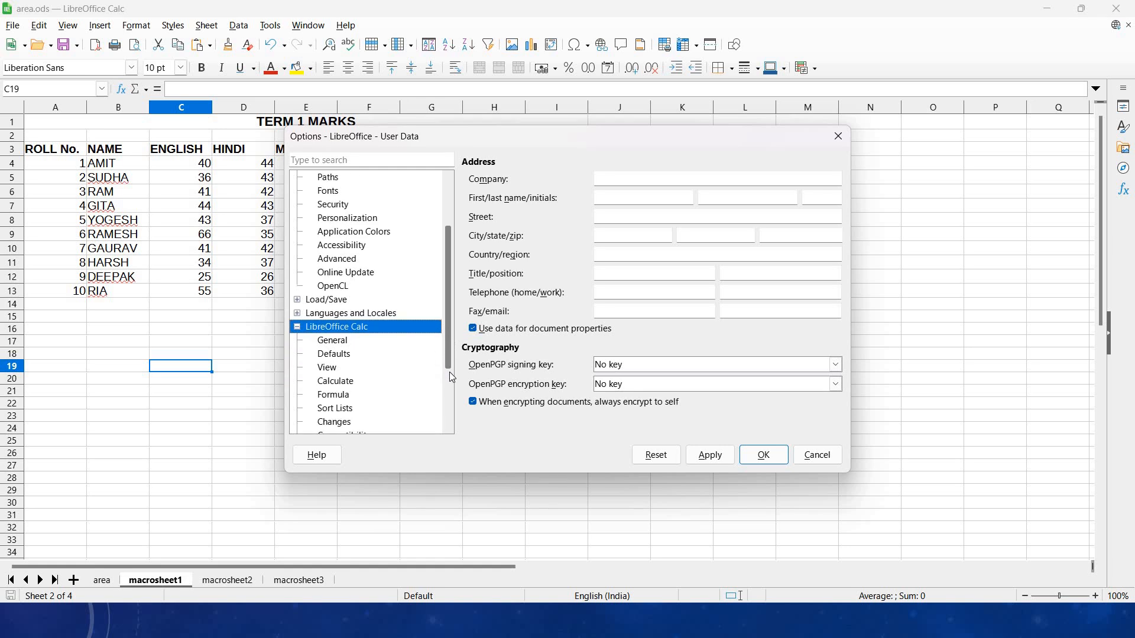
scroll(452, 403, down, 3)
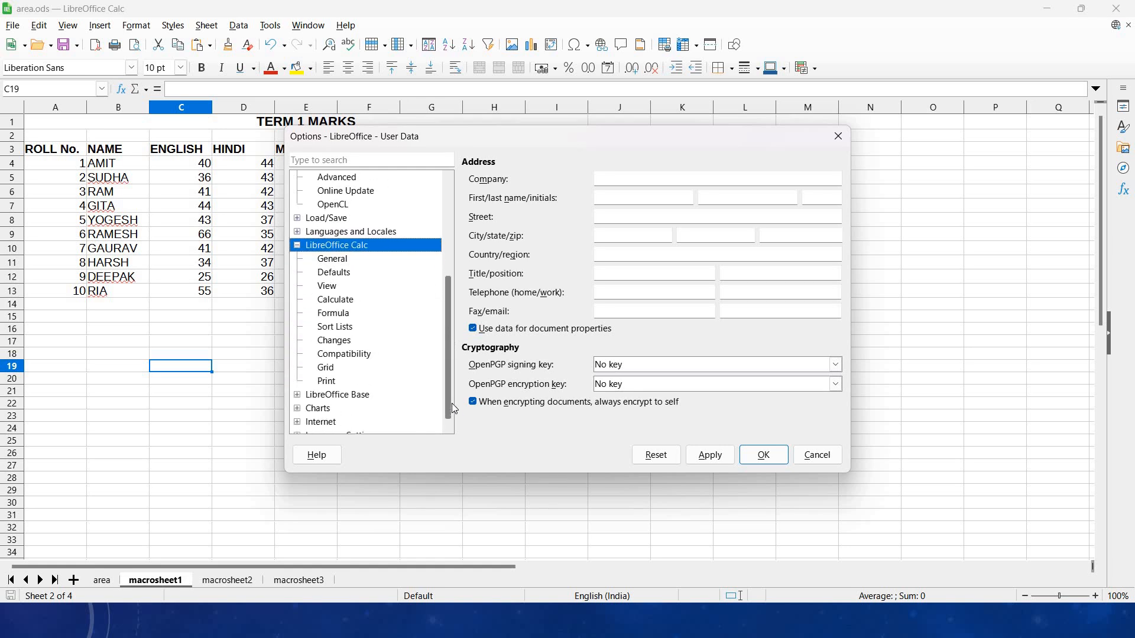
click(329, 261)
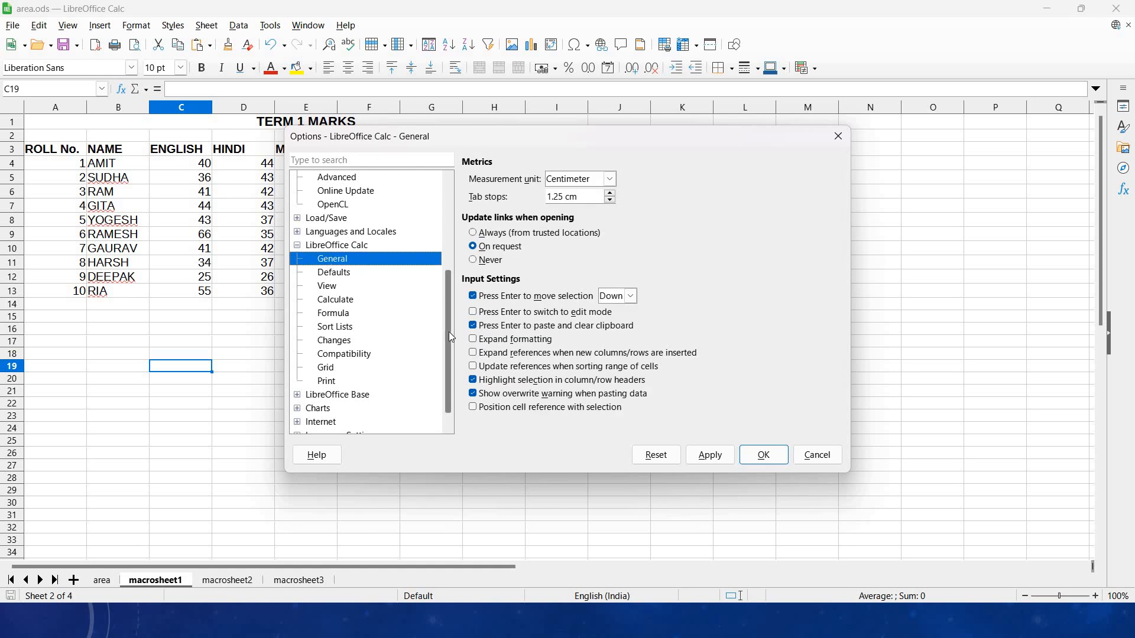
scroll(439, 298, up, 5)
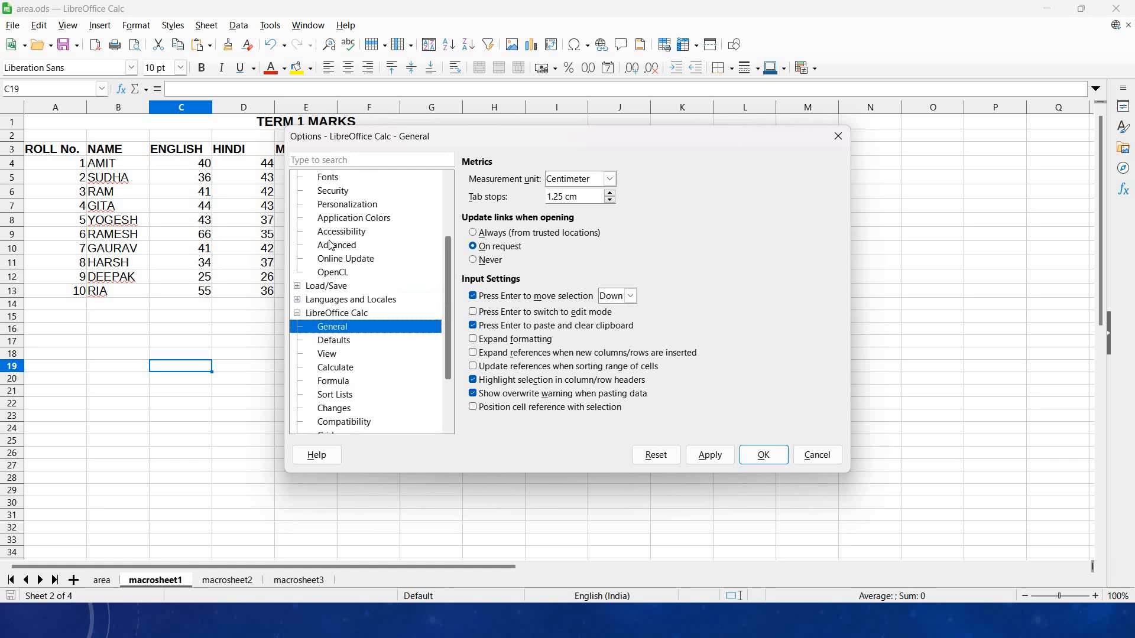
click(331, 246)
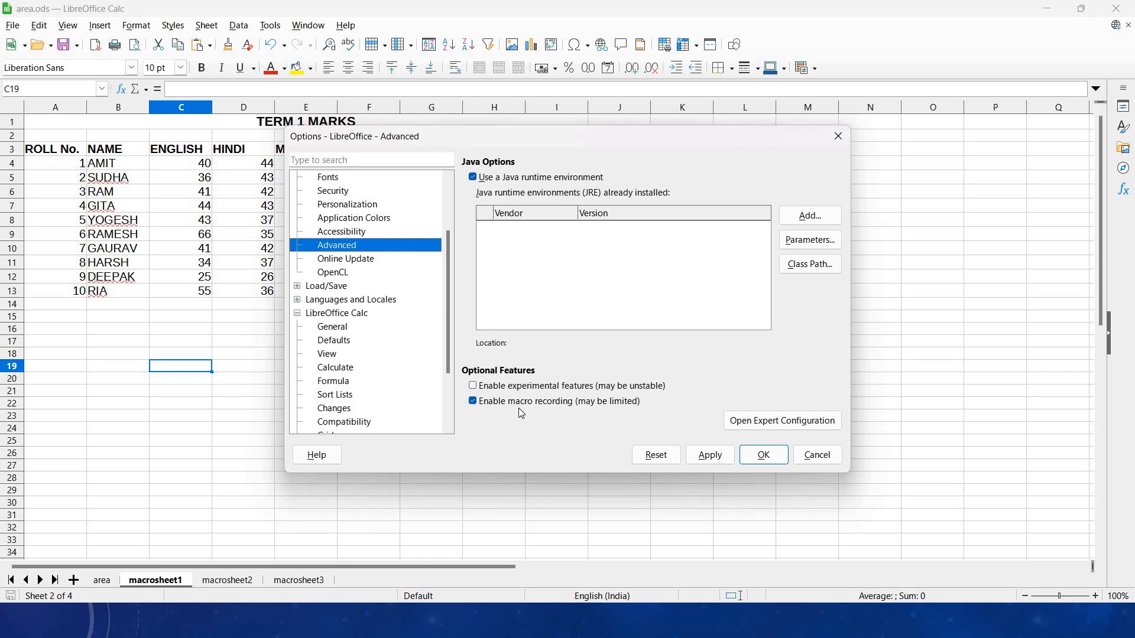
click(758, 459)
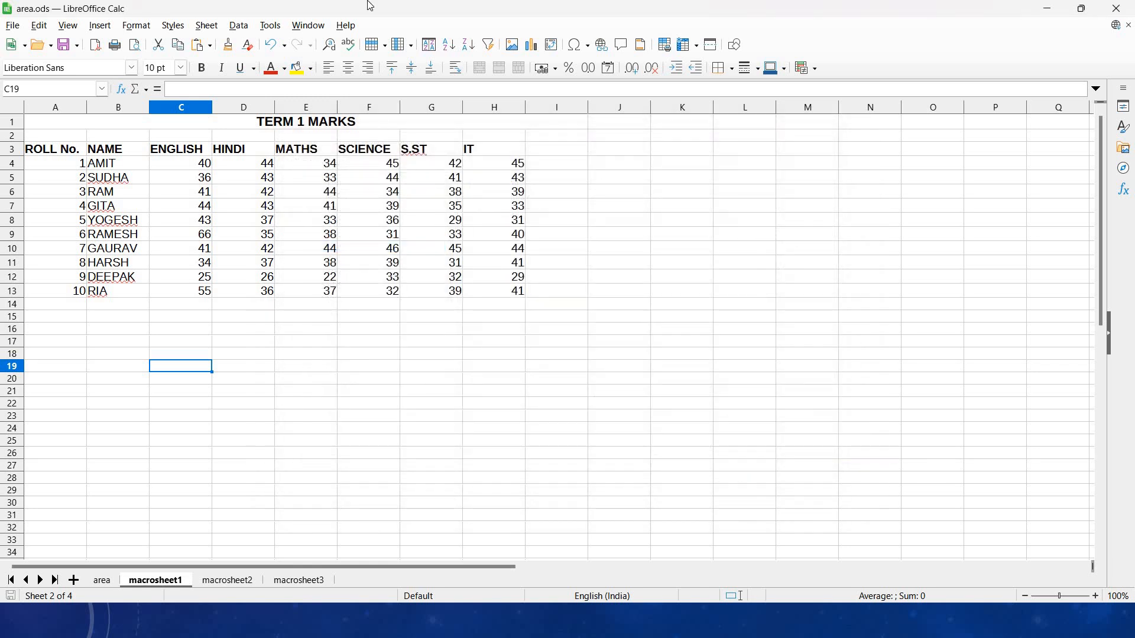
- Start recording a macro and enter "Created by :" followed by the creator's full name in cell C19 of macrosheet1
click(270, 25)
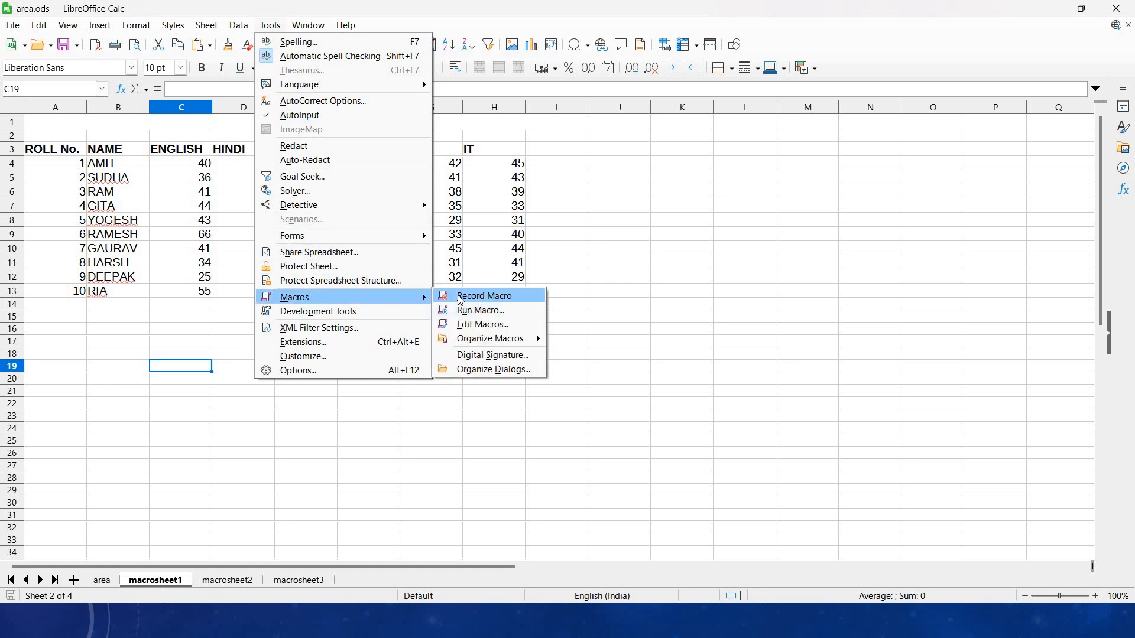
click(461, 299)
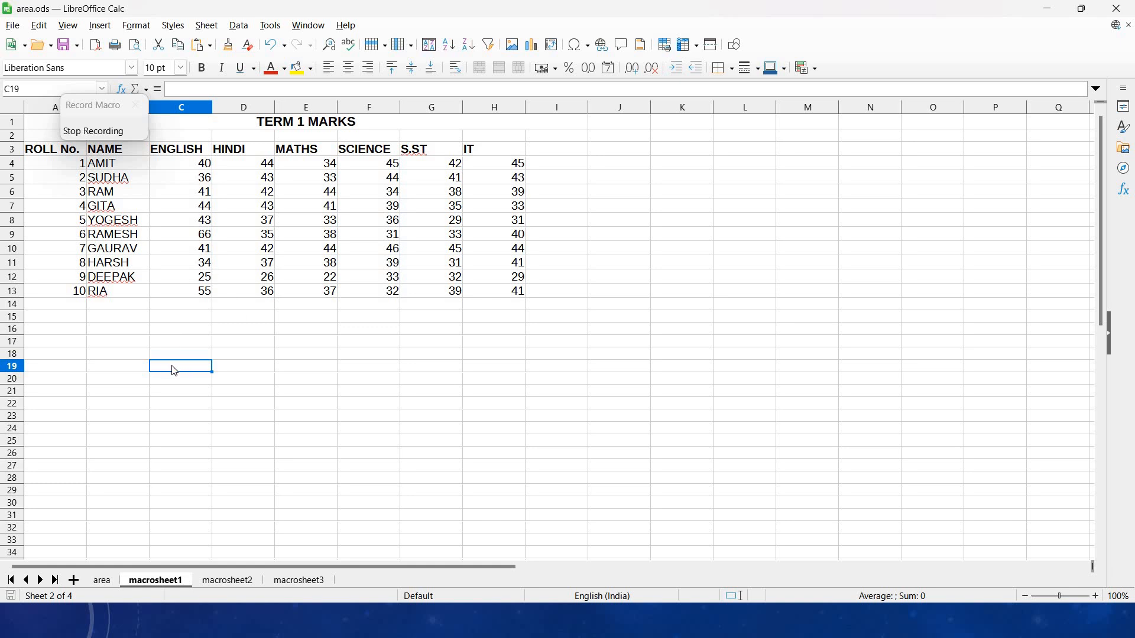
click(206, 90)
text(Creted)
key(BackSpace)
key(BackSpace)
key(BackSpace)
text(ated by)
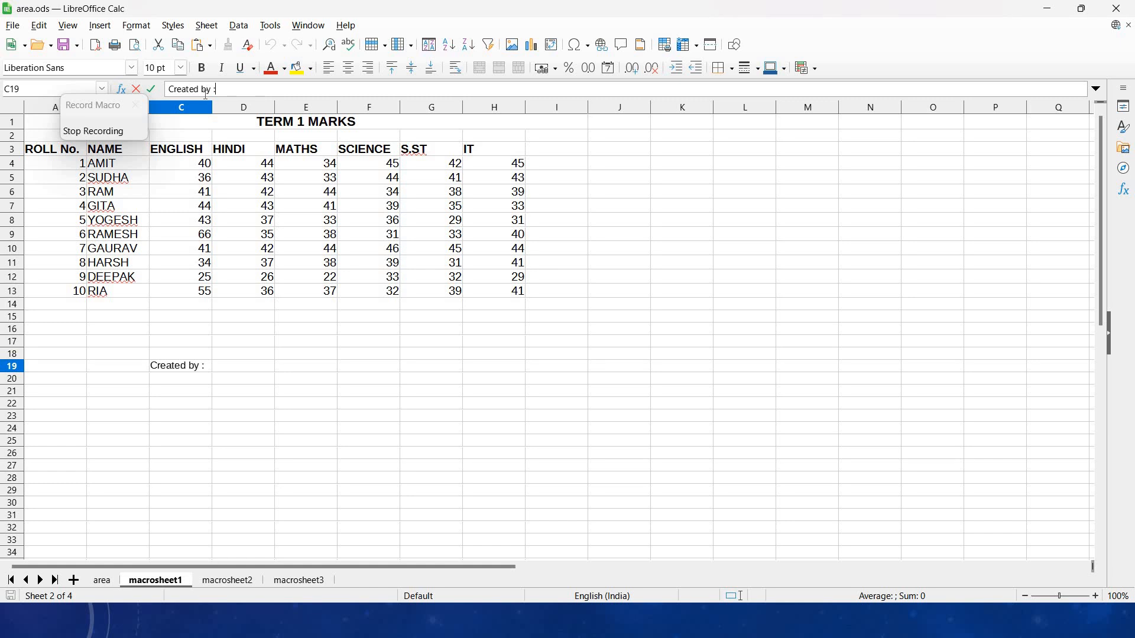
text( : Sumeet Kaur)
- Format the whole "Created by" text in C19 as bold, italic, Dark Red 2 and 22 pt, and save the spreadsheet
key(shift+Home)
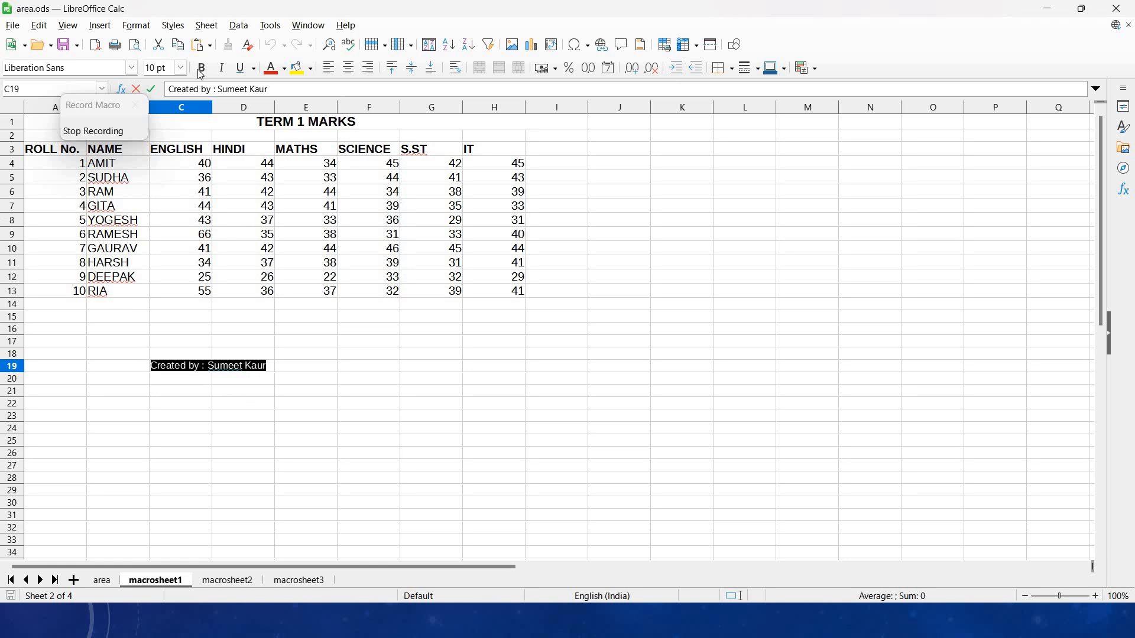
click(201, 69)
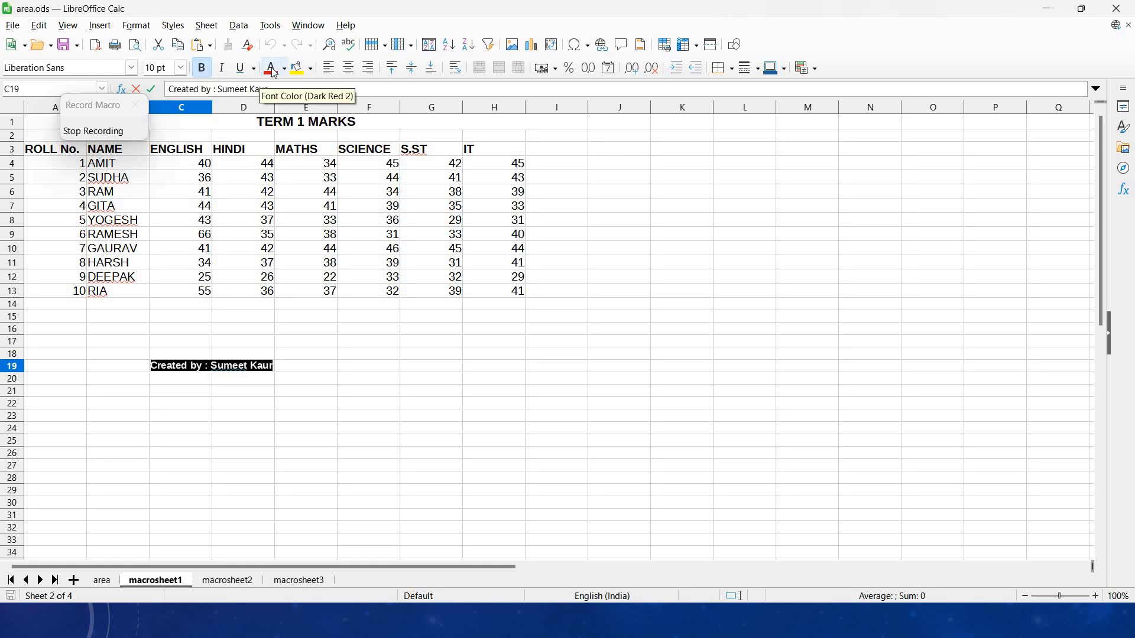
click(180, 68)
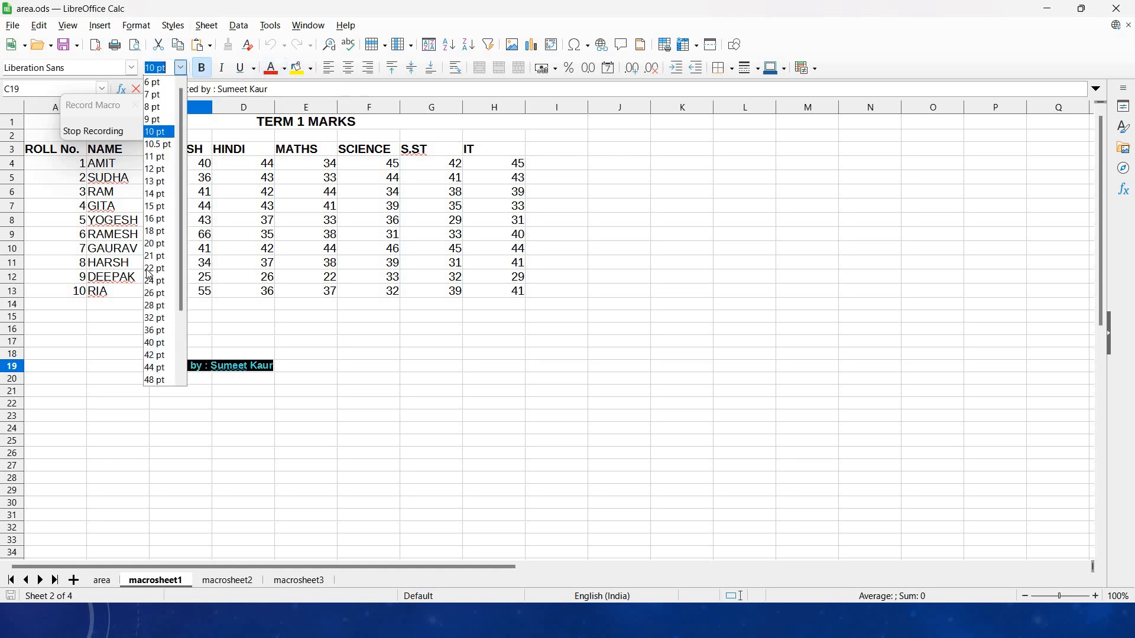
click(151, 269)
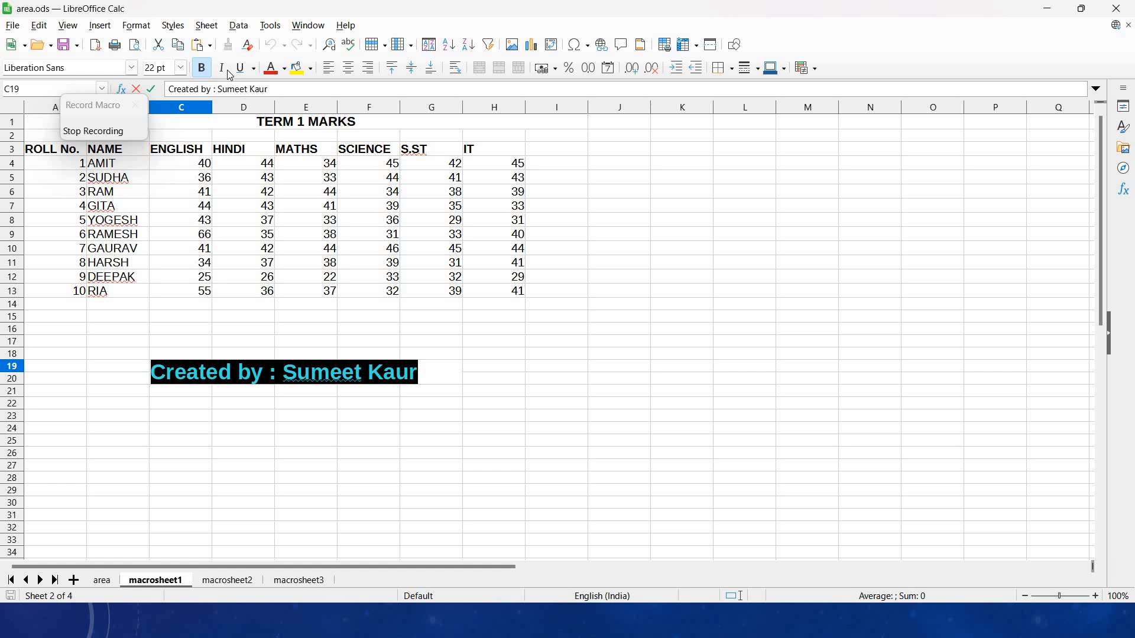
click(221, 69)
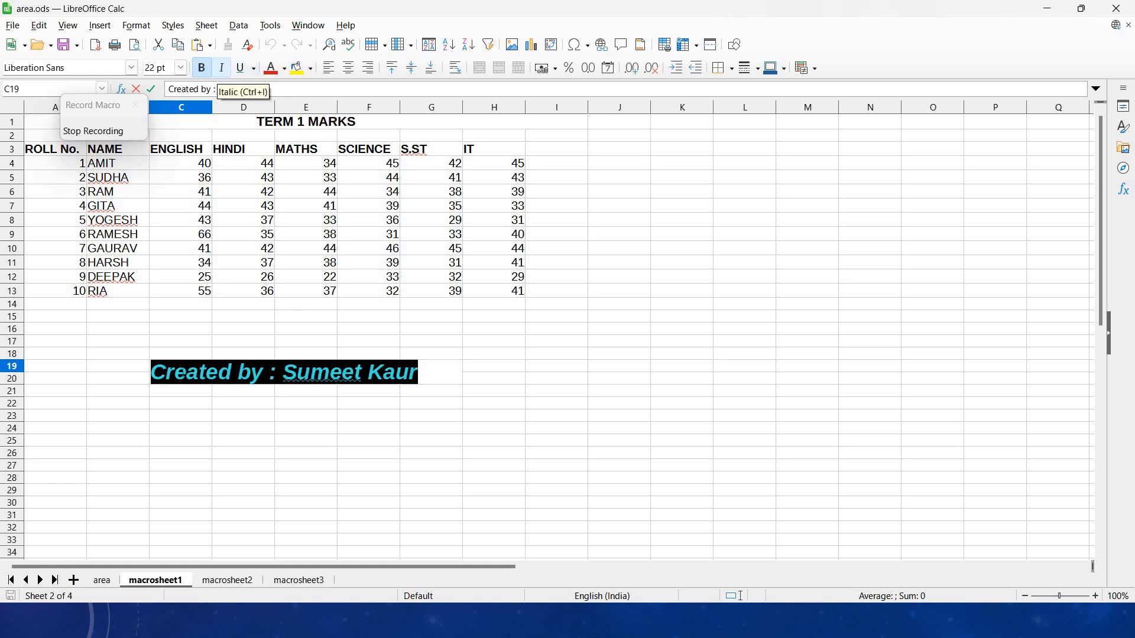
click(180, 343)
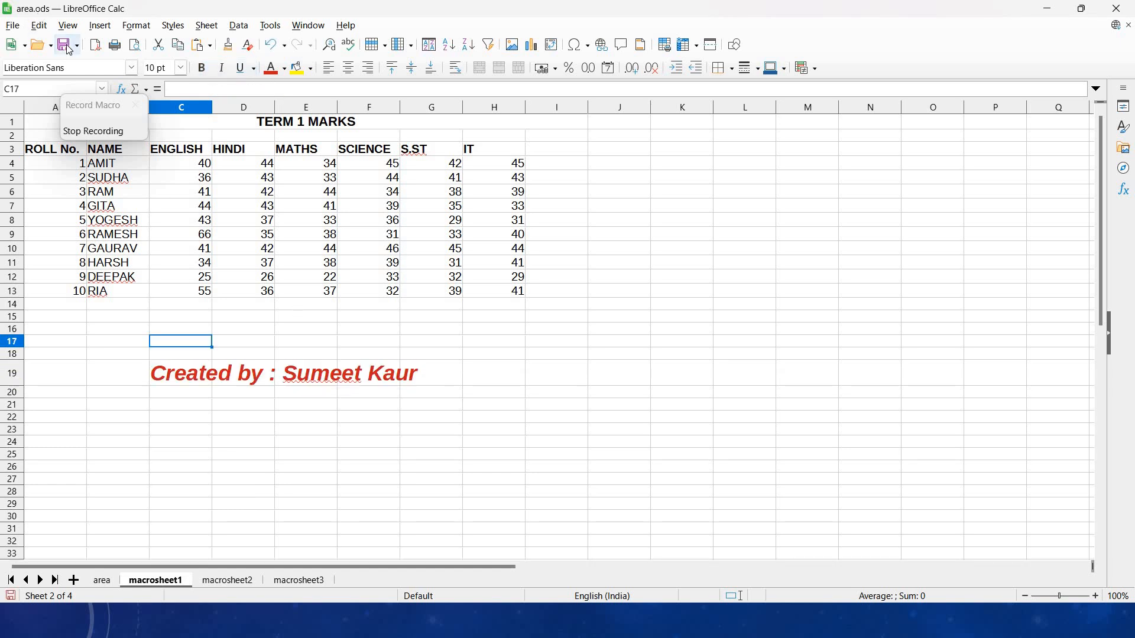
click(67, 46)
- Stop the recording and save the macro as mymacro1 in the hello module of the Standard library
click(104, 135)
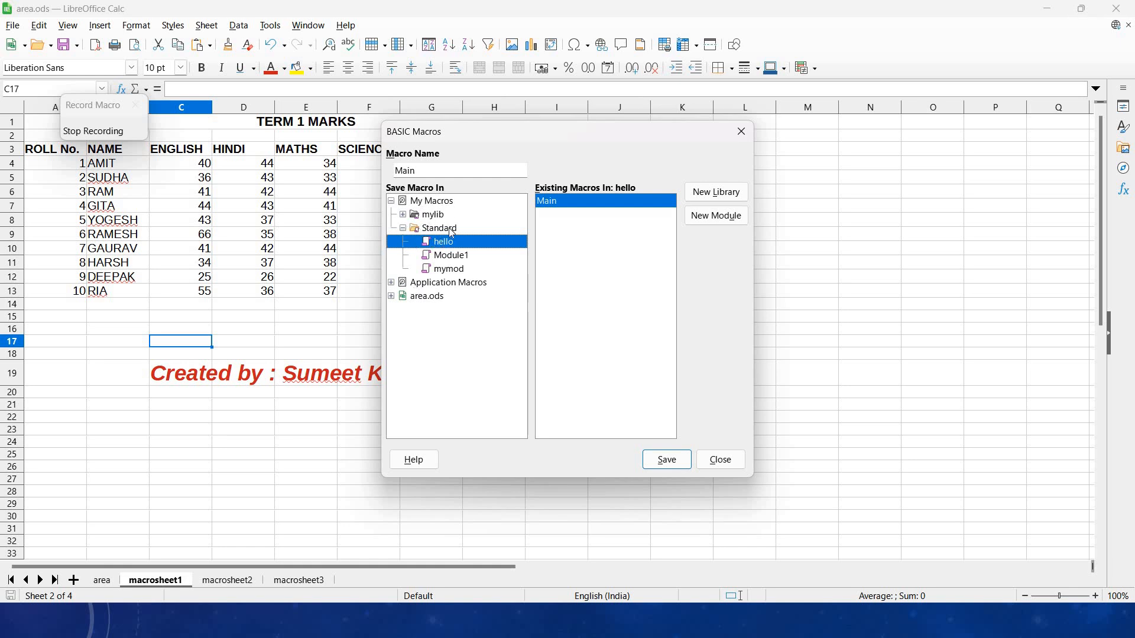
click(427, 171)
key(BackSpace)
key(BackSpace)
key(BackSpace)
key(BackSpace)
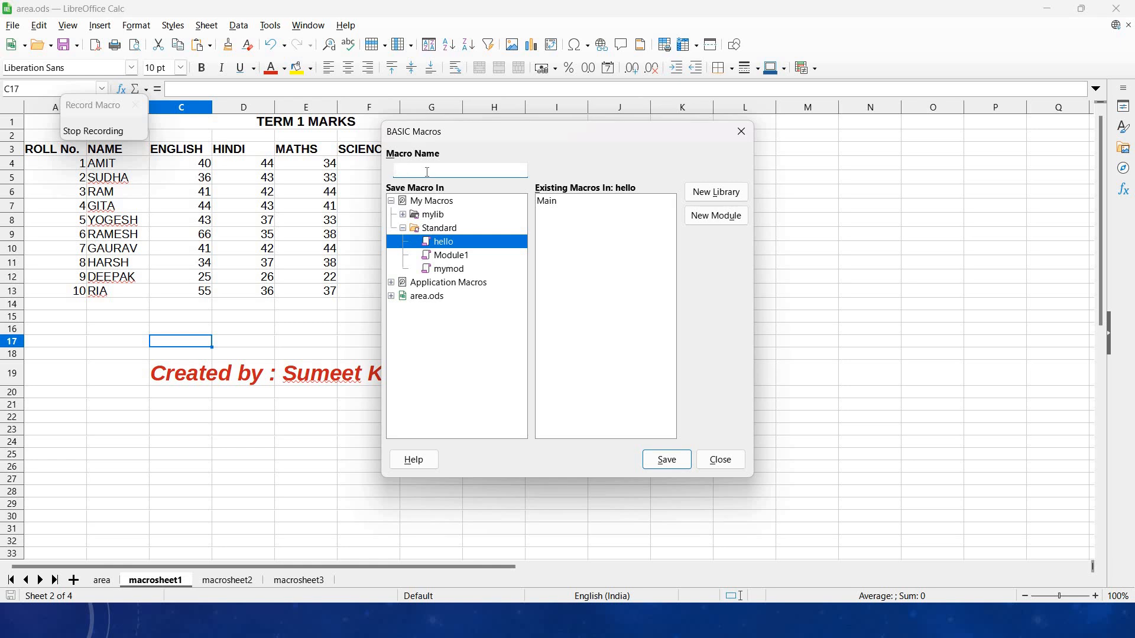
text(mymacro1)
click(667, 460)
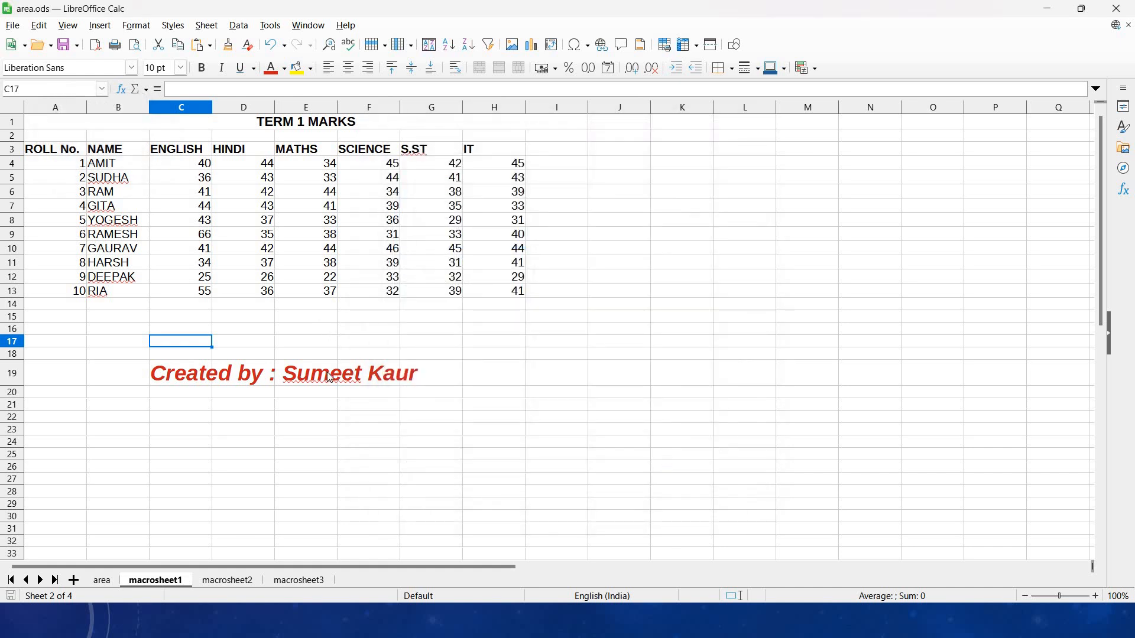
- Run the mymacro1 macro from the Standard library's hello module on macrosheet2
click(236, 580)
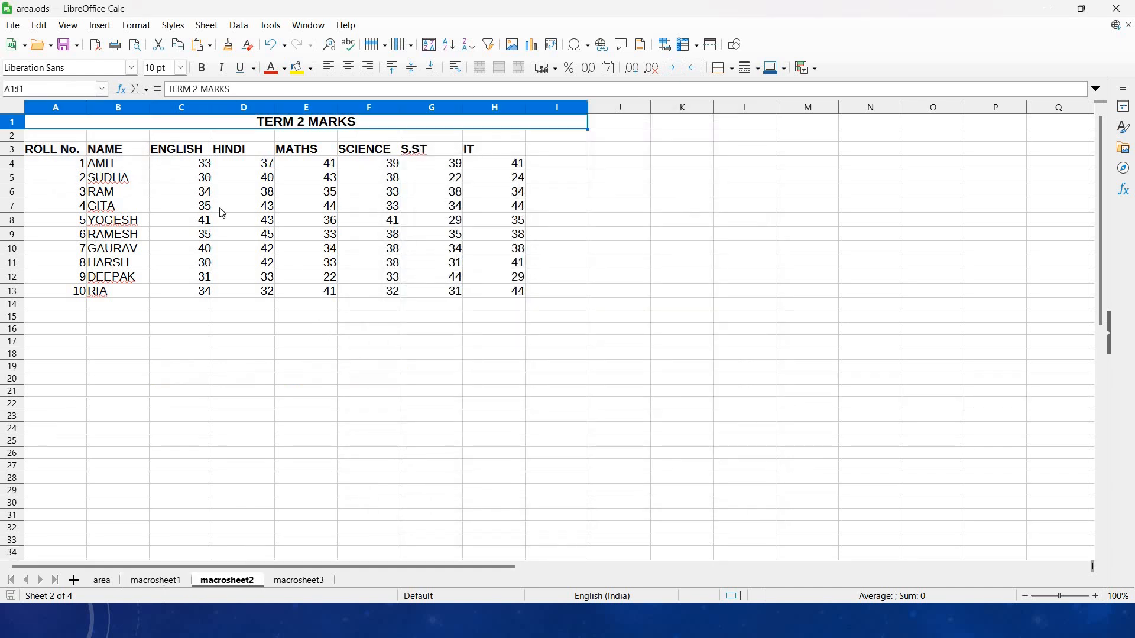
click(176, 346)
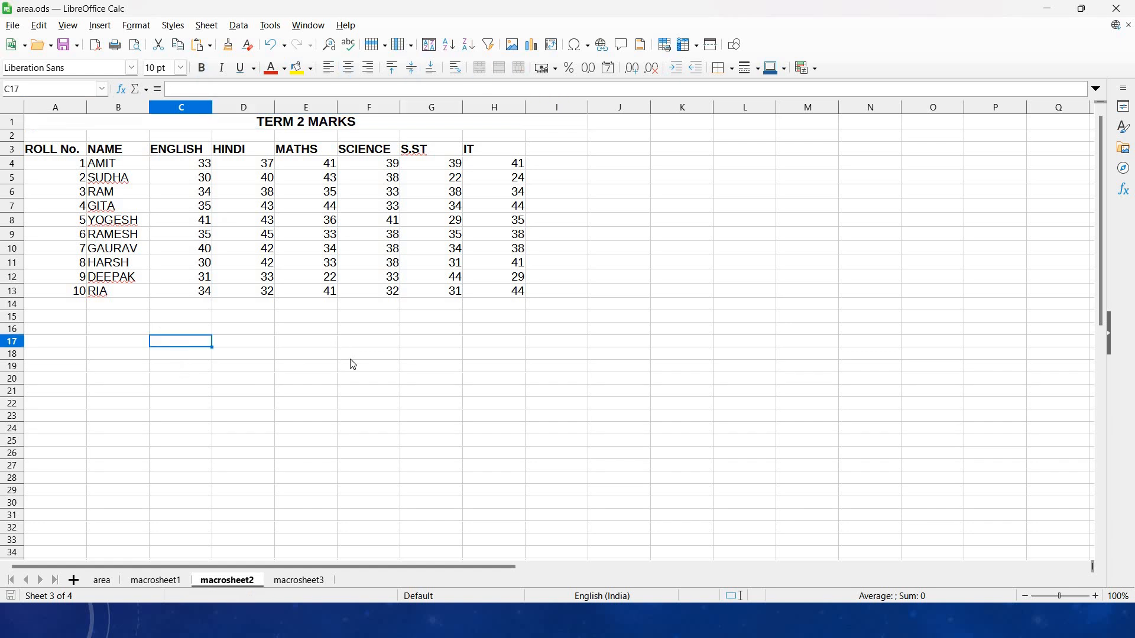
click(270, 25)
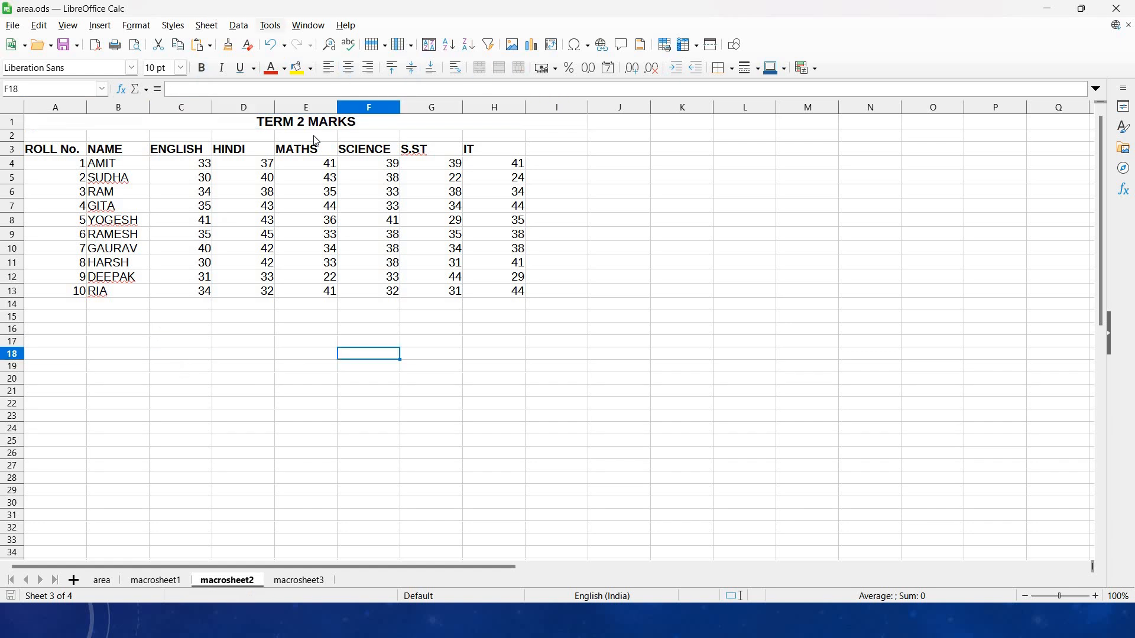
mouse_move(330, 299)
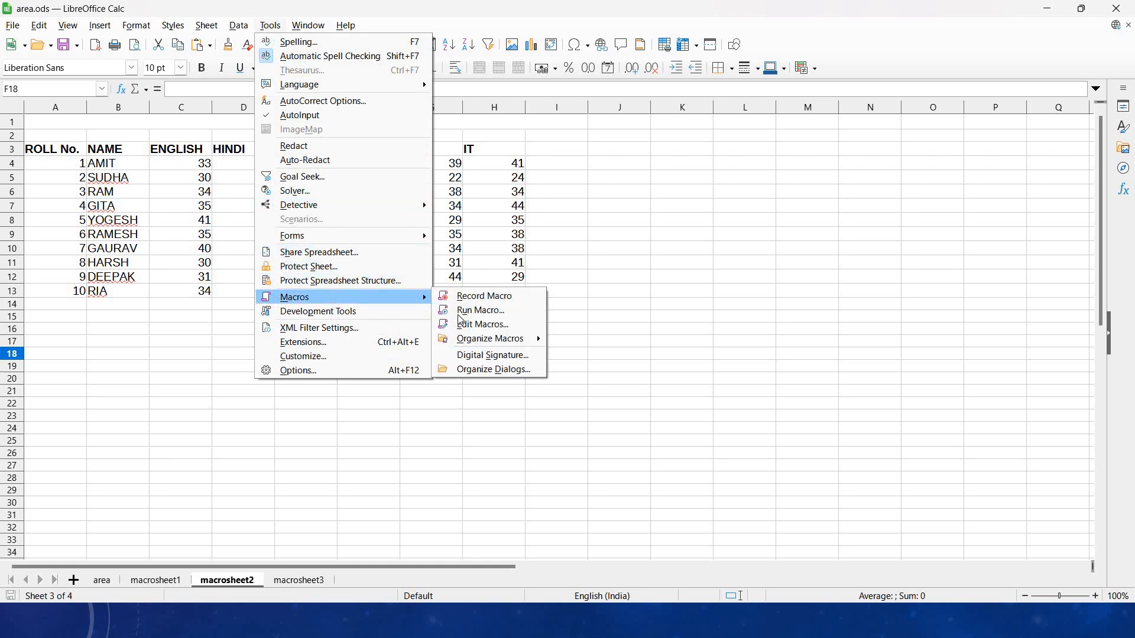
click(461, 315)
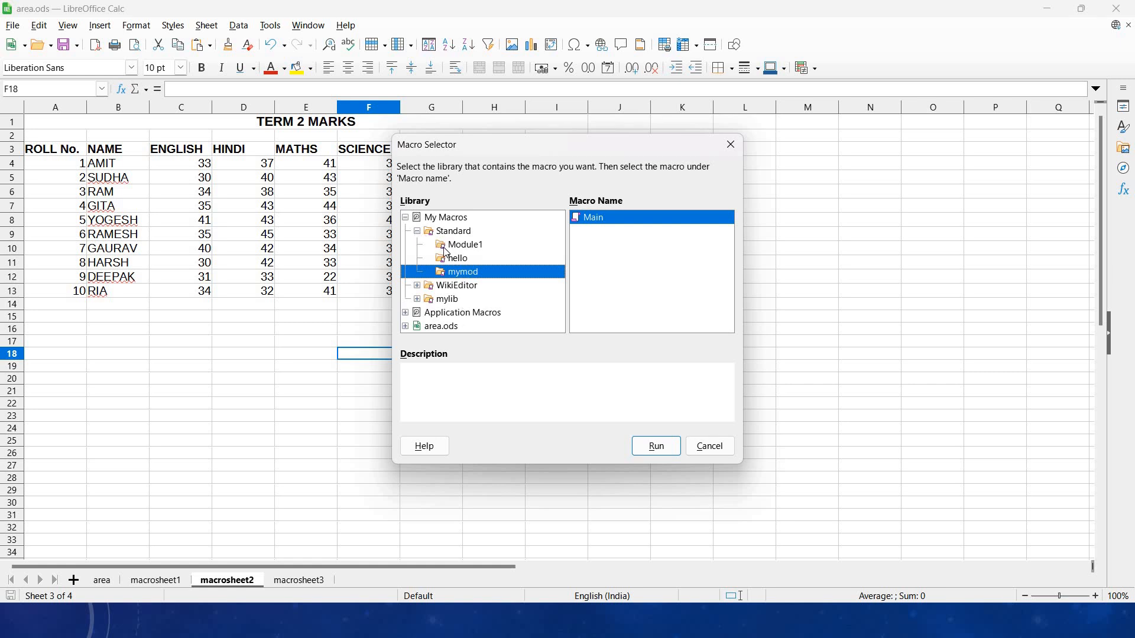
click(428, 221)
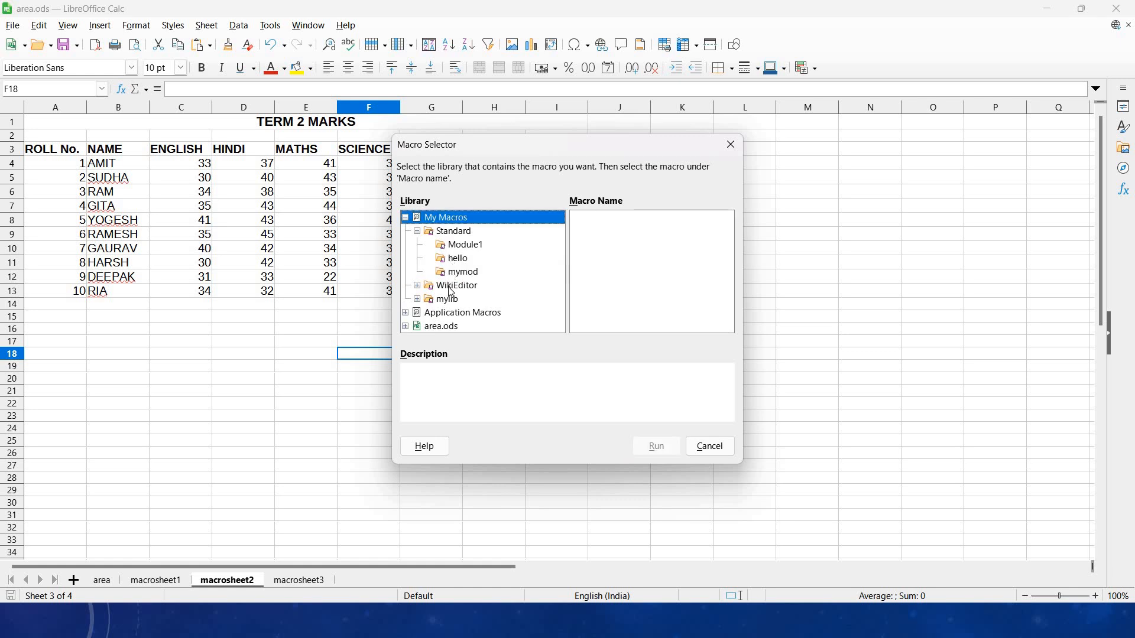
click(457, 233)
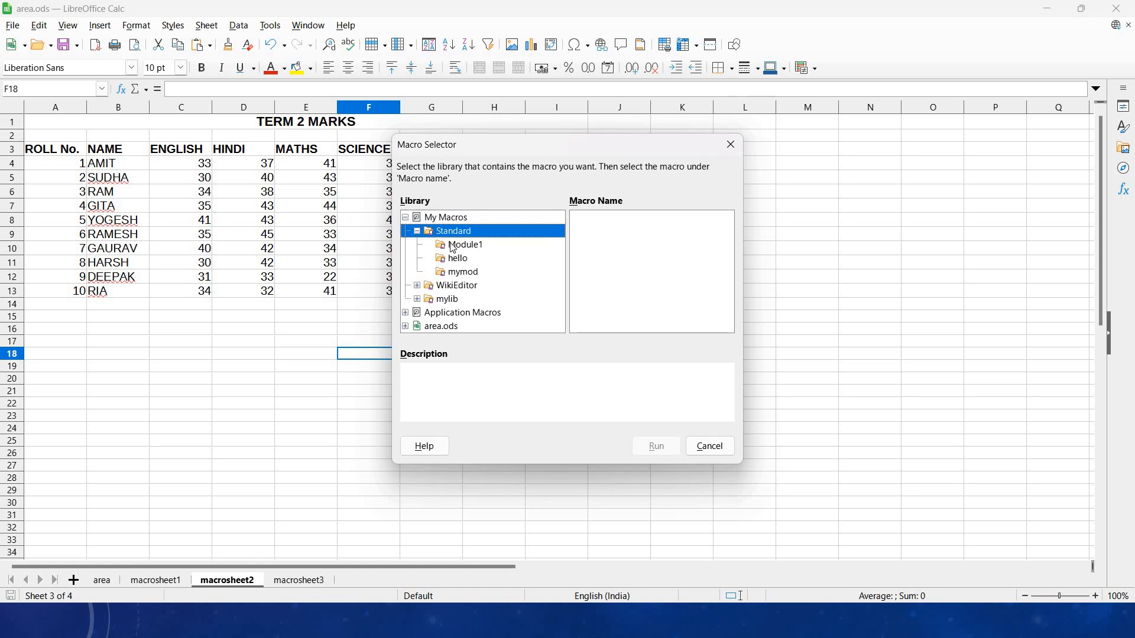
click(449, 244)
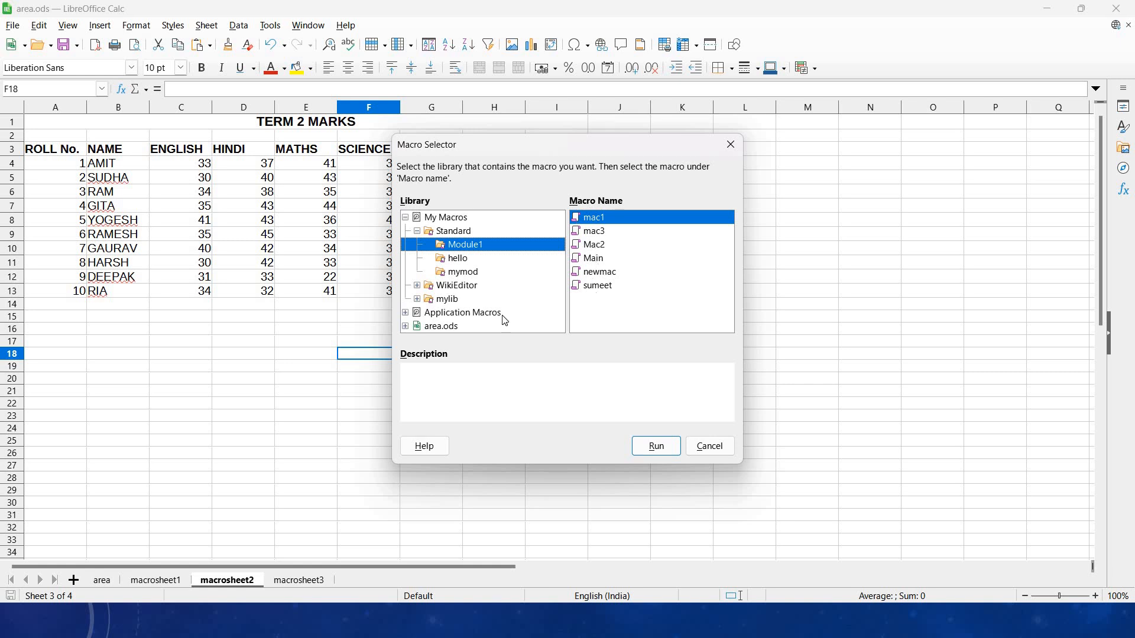
click(452, 260)
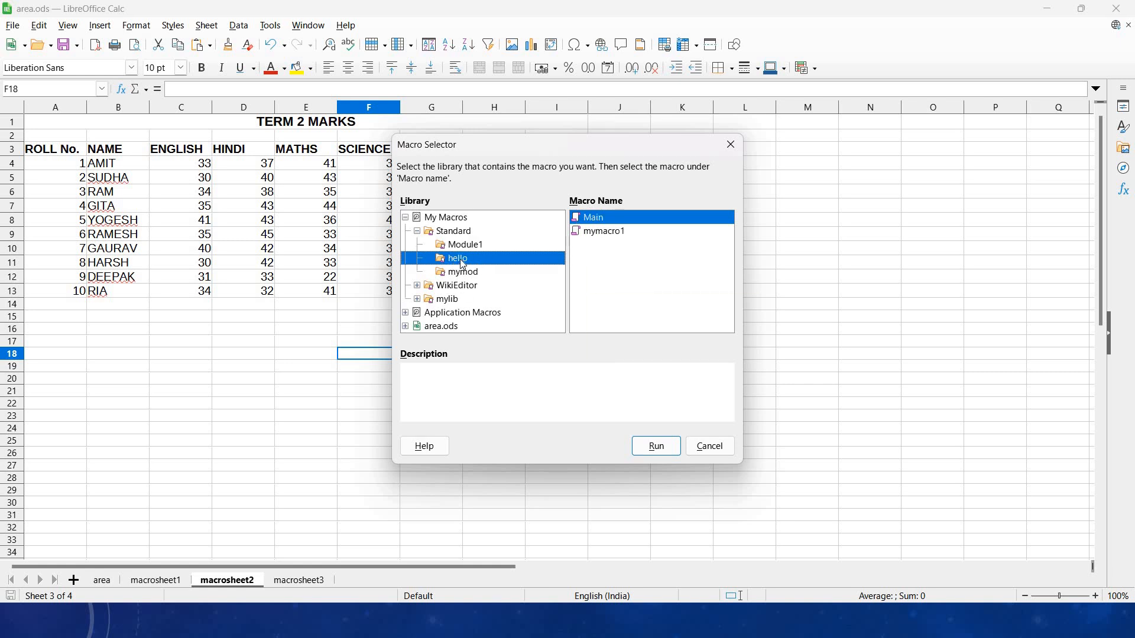
click(611, 235)
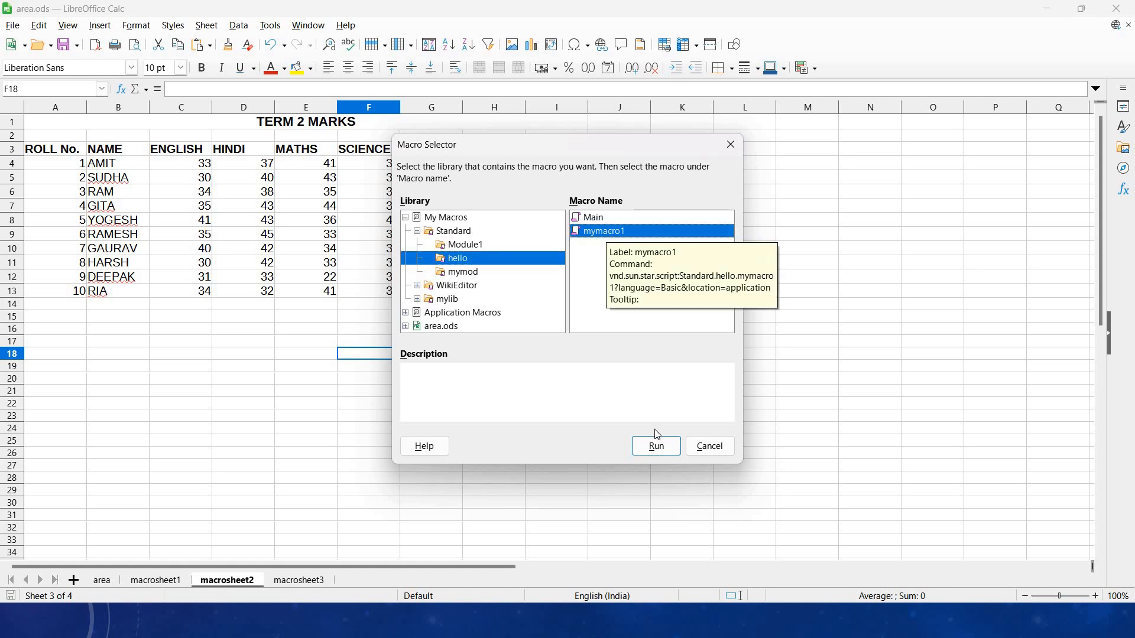
click(656, 445)
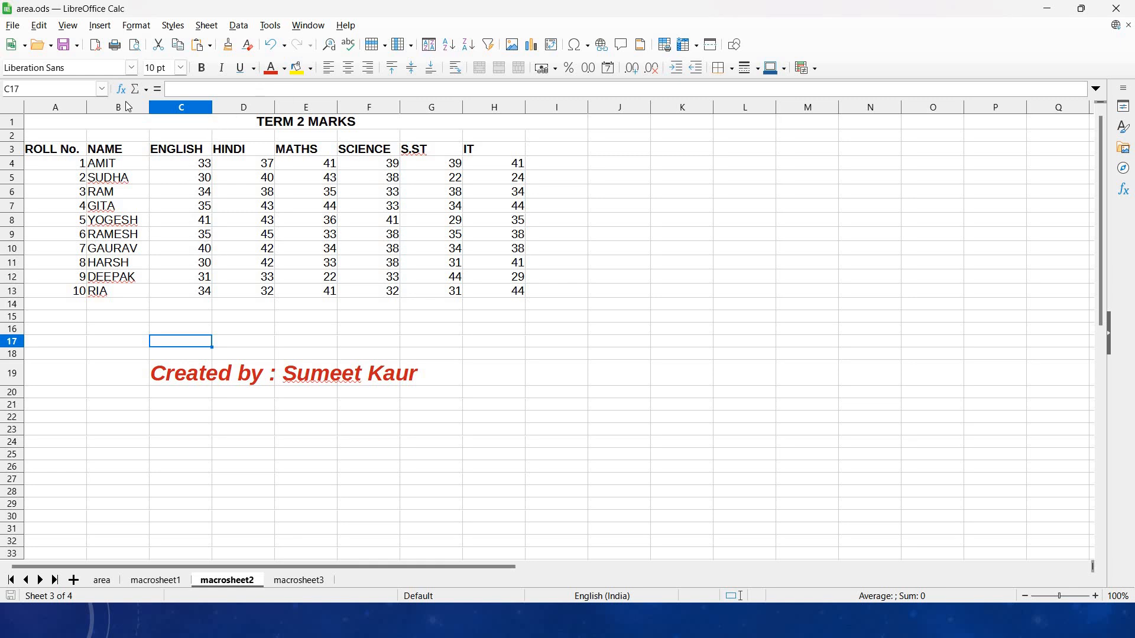
- Start recording a macro on macrosheet2 and format A1:I13 with bold Dark Red 2 text, a yellow background and borders around all cells
click(93, 125)
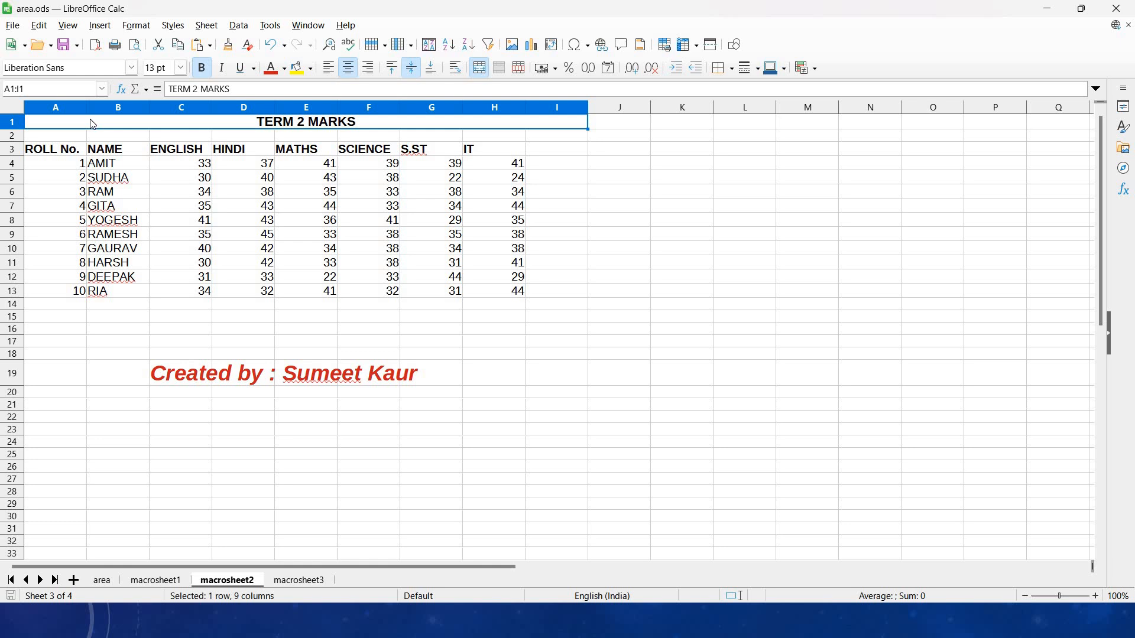
click(277, 27)
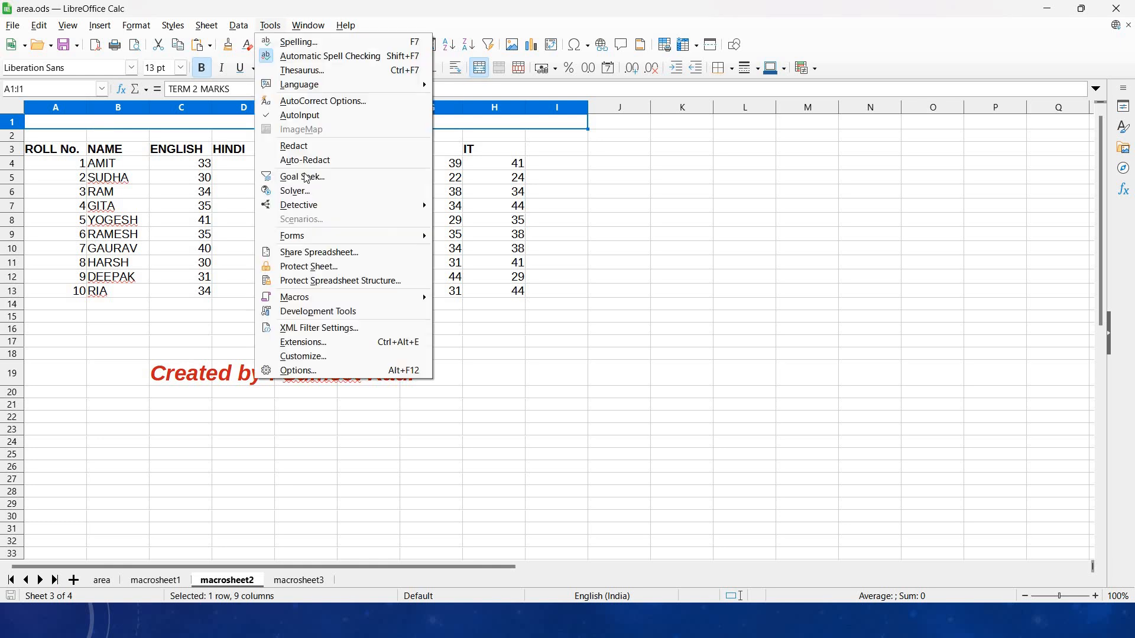
mouse_move(406, 298)
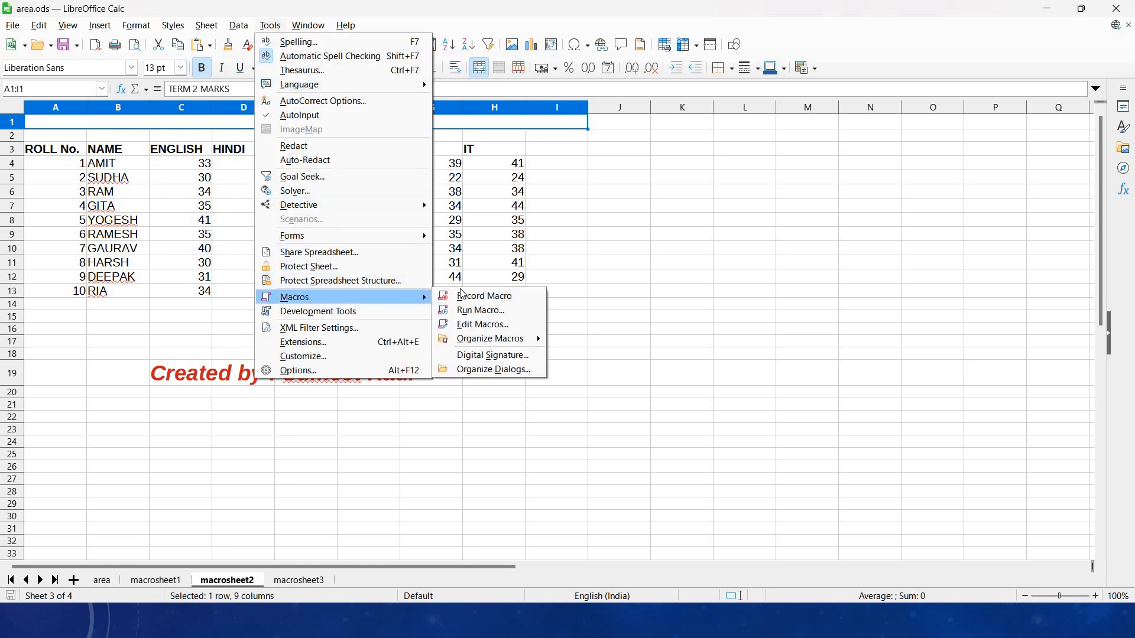
click(462, 295)
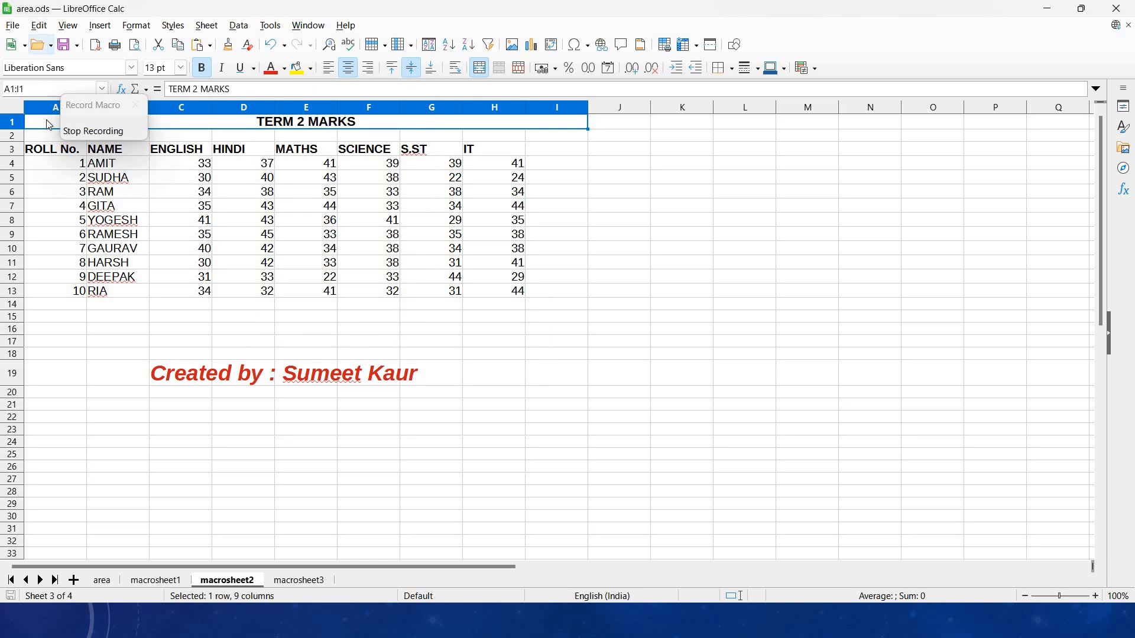
shift+click(171, 289)
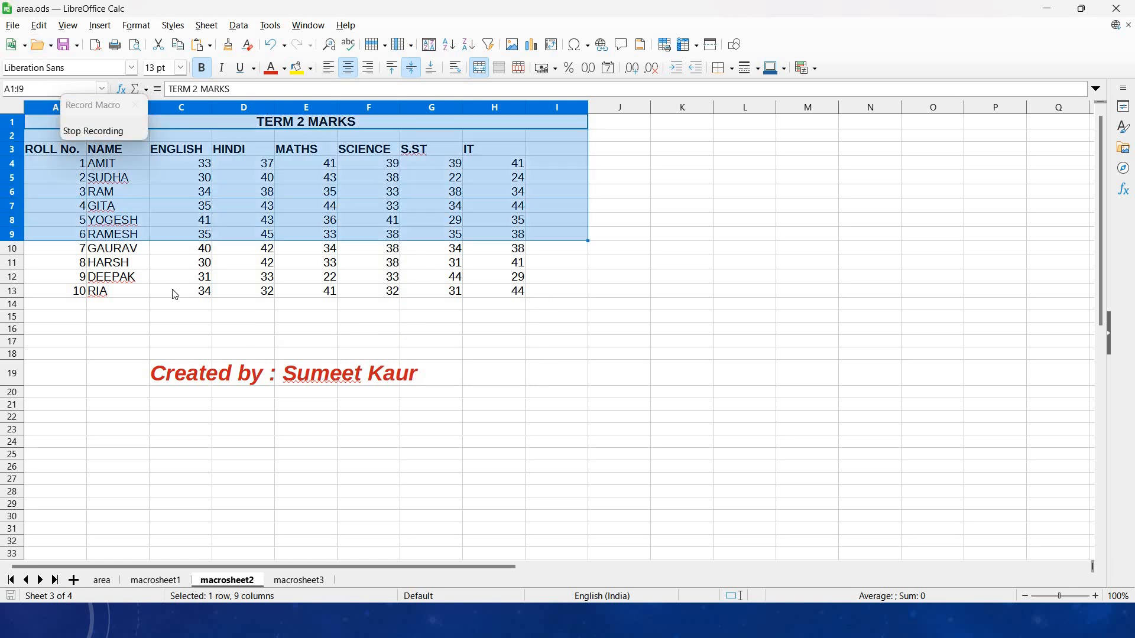
click(270, 69)
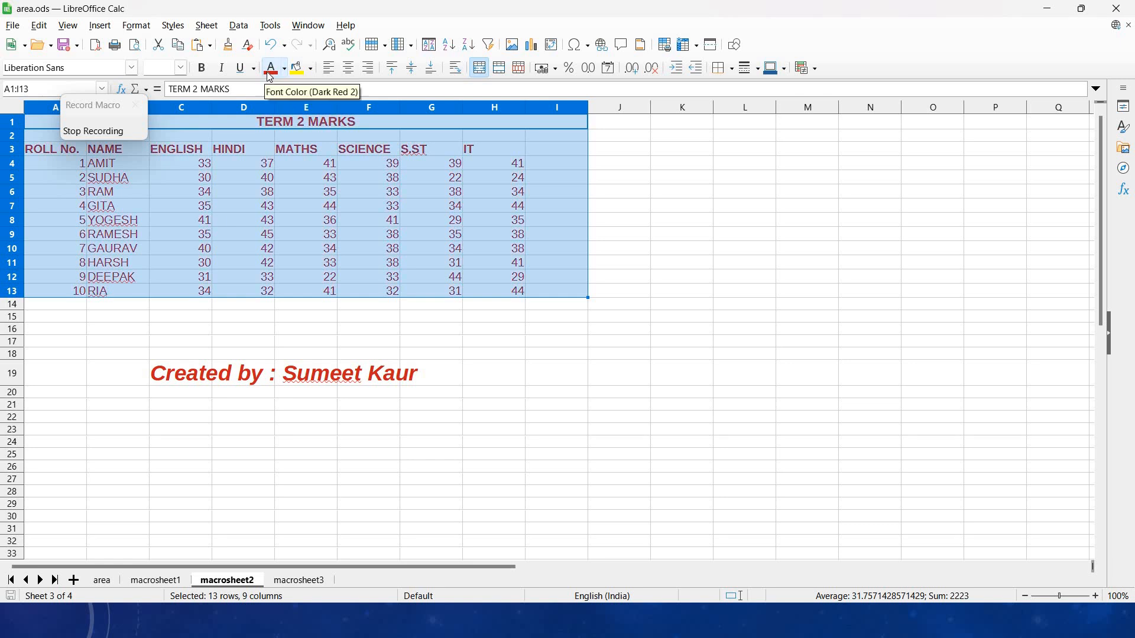
click(202, 69)
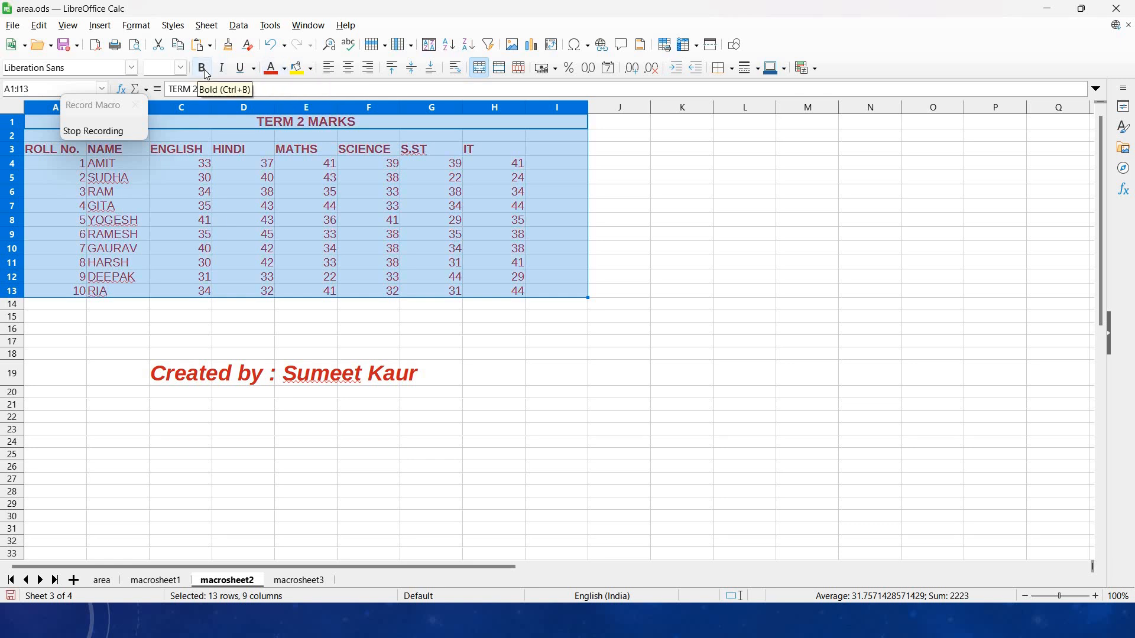
click(297, 71)
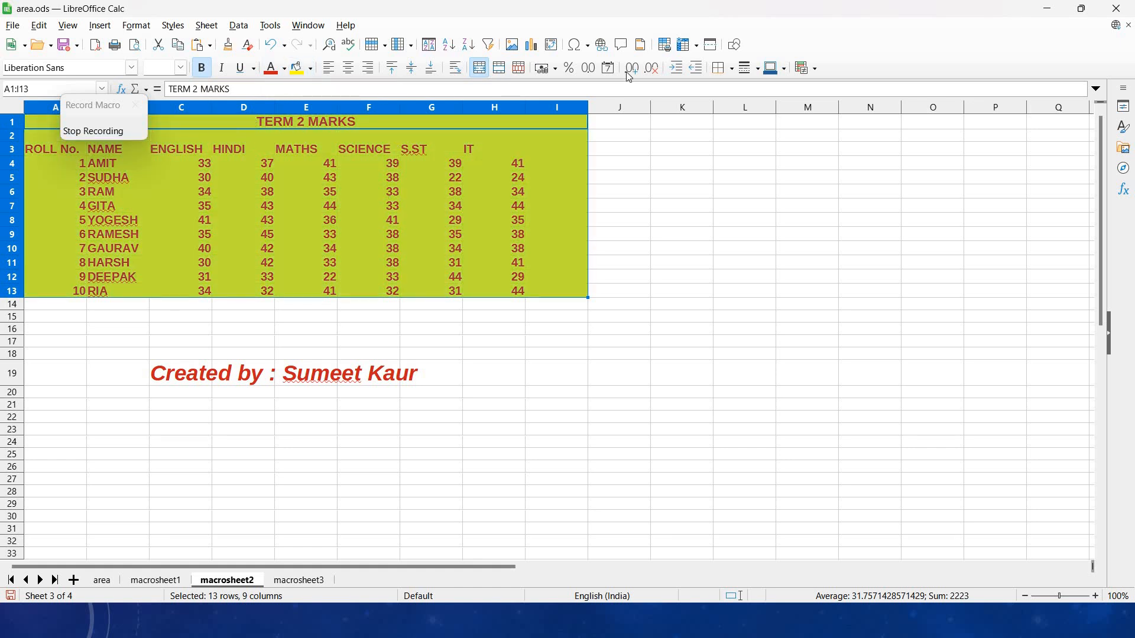
click(732, 70)
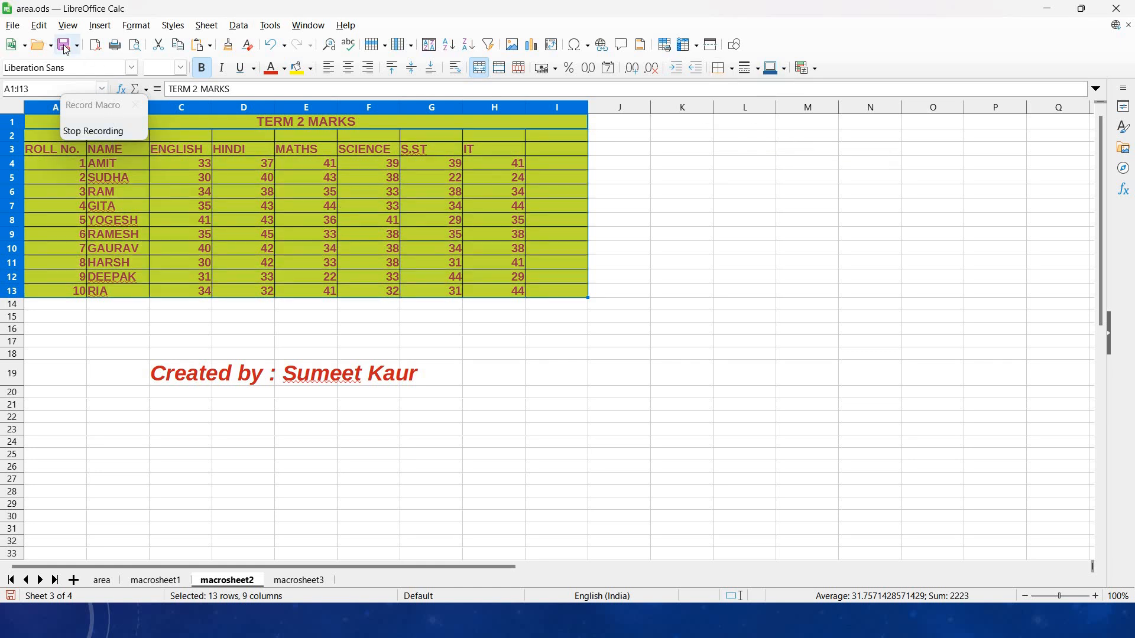
- Stop the recording and save the macro as highlightmacro in the hello module of the Standard library
click(99, 136)
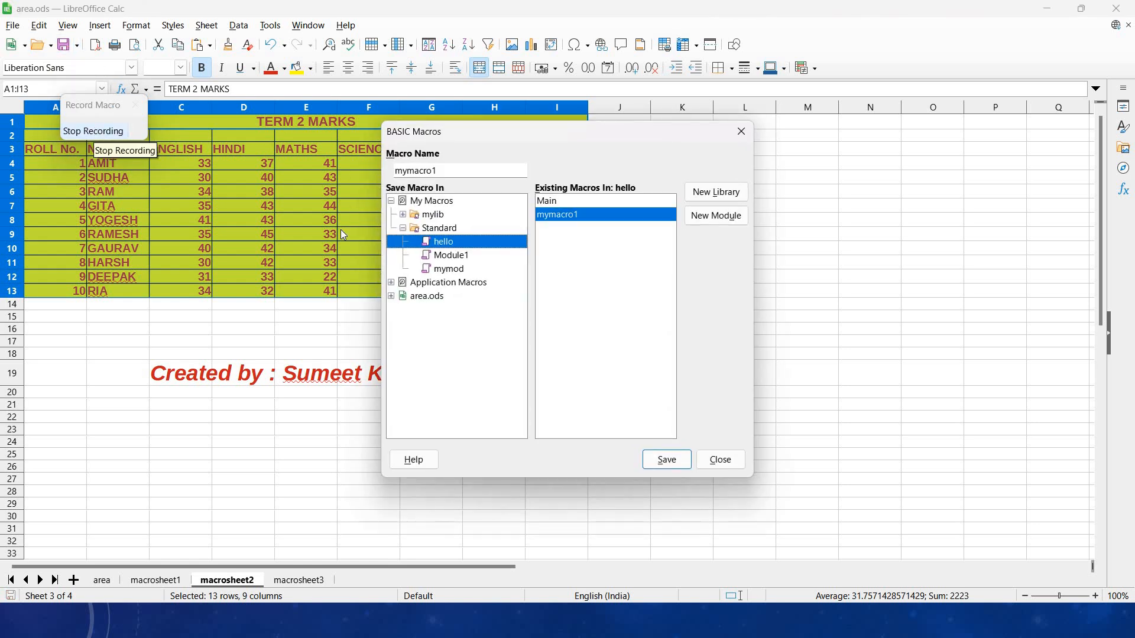
click(439, 229)
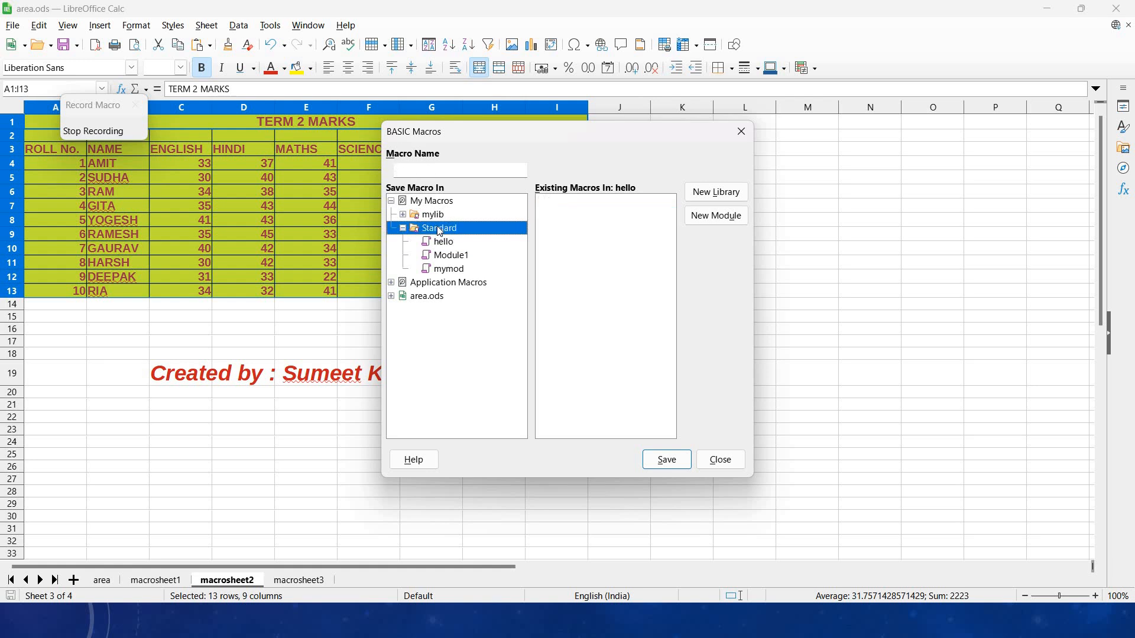
click(429, 171)
text(hi)
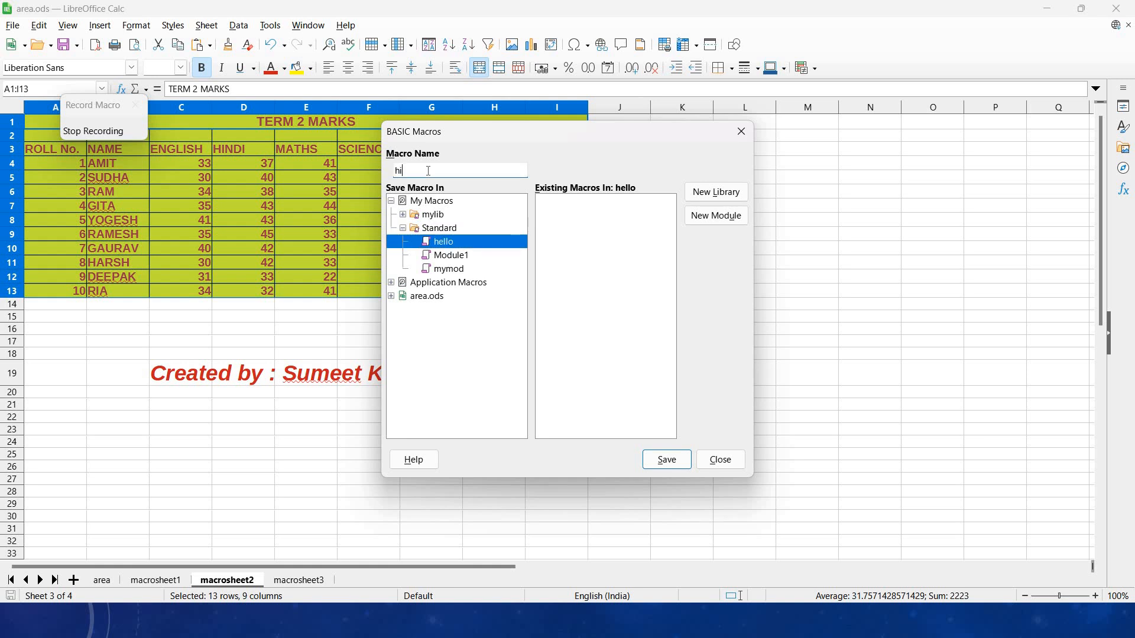
text(ghlightmacro)
click(679, 463)
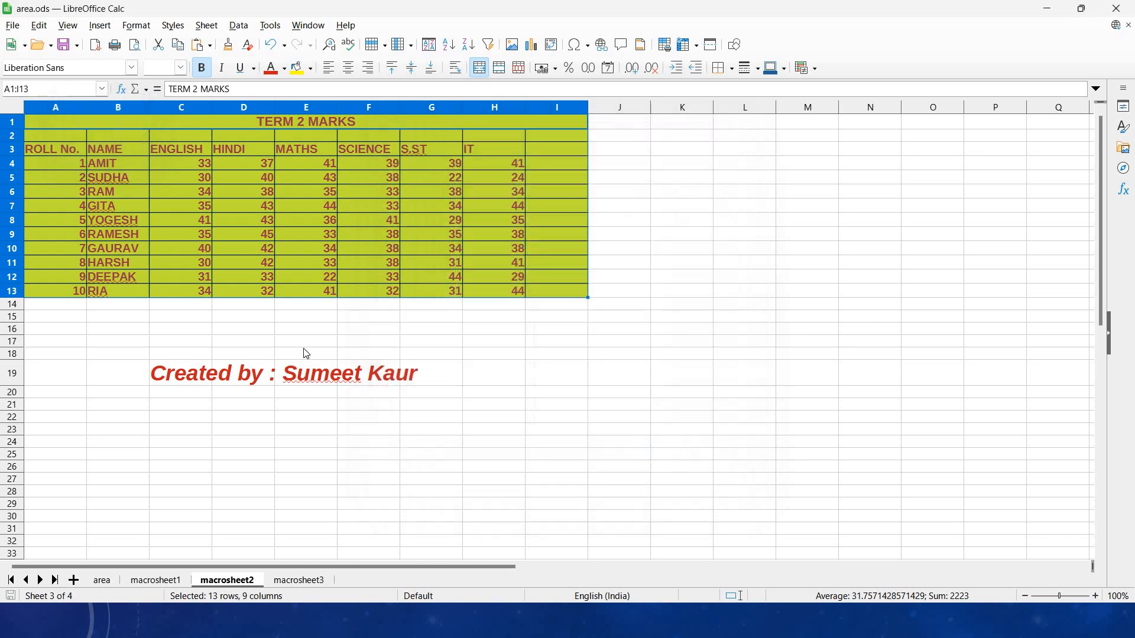
- Run the highlightmacro macro from the Standard library's hello module on macrosheet1, with the title cell A1 selected
click(156, 581)
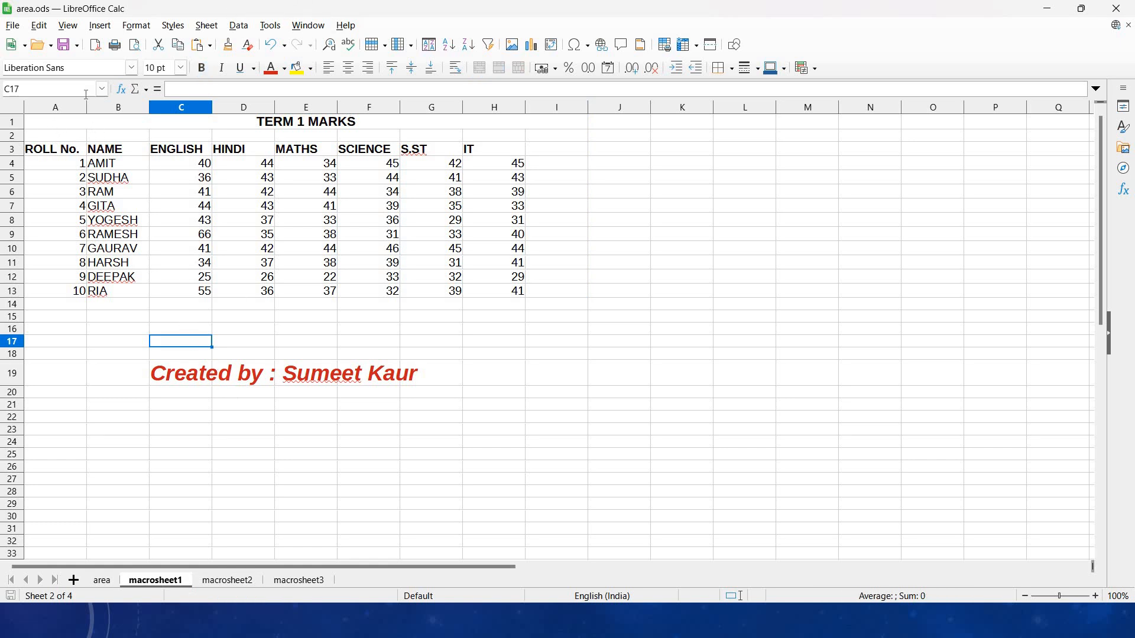
click(37, 125)
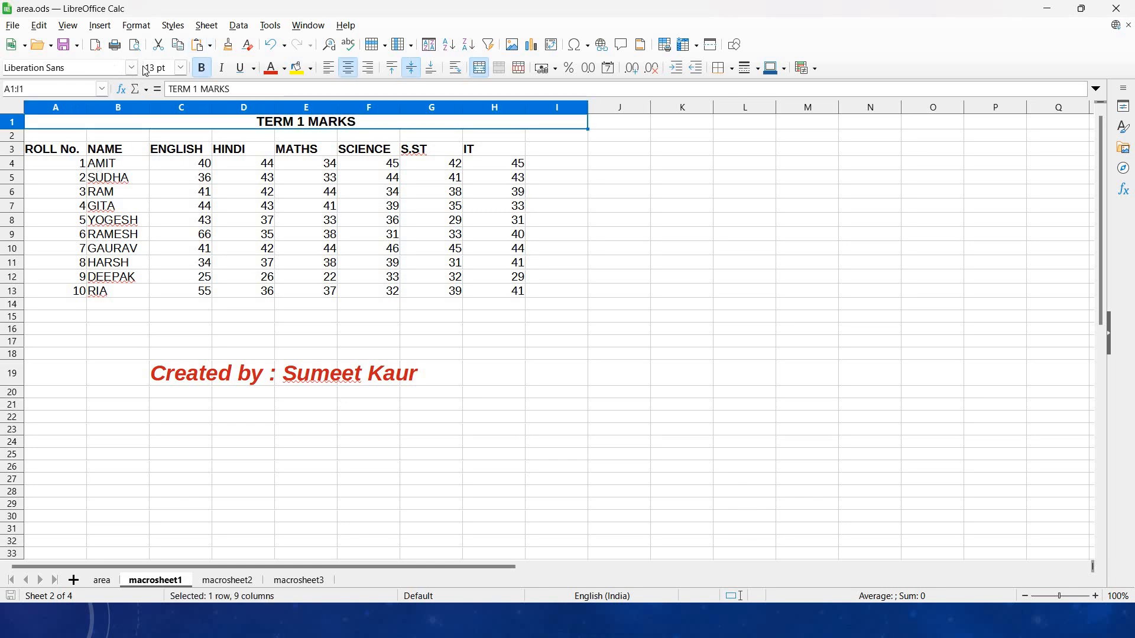
click(271, 26)
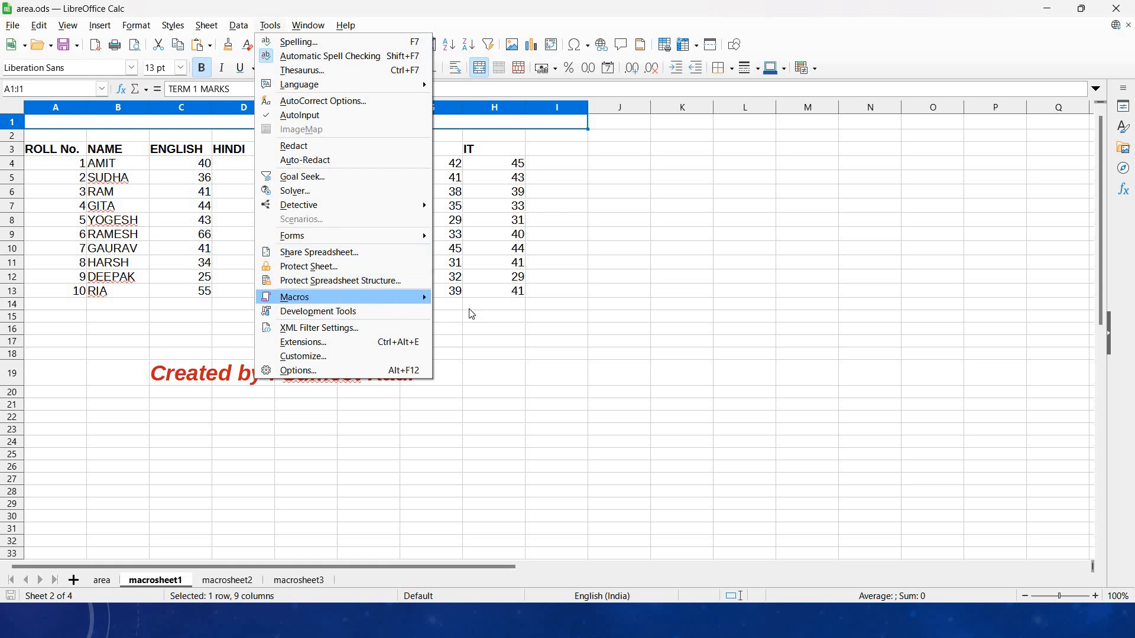
mouse_move(349, 297)
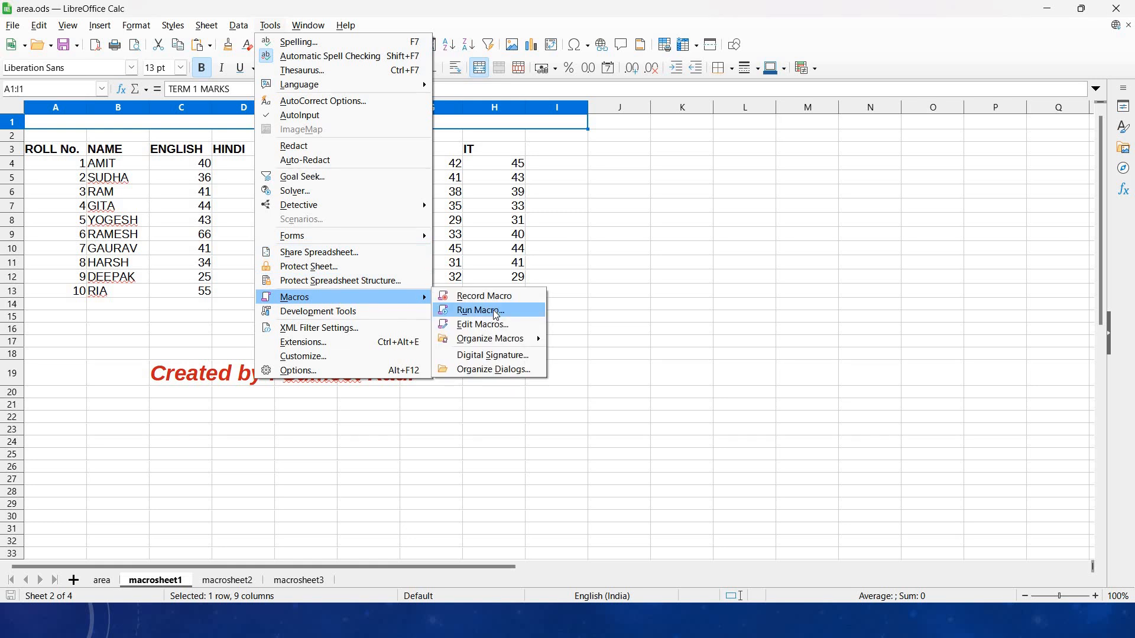
click(495, 310)
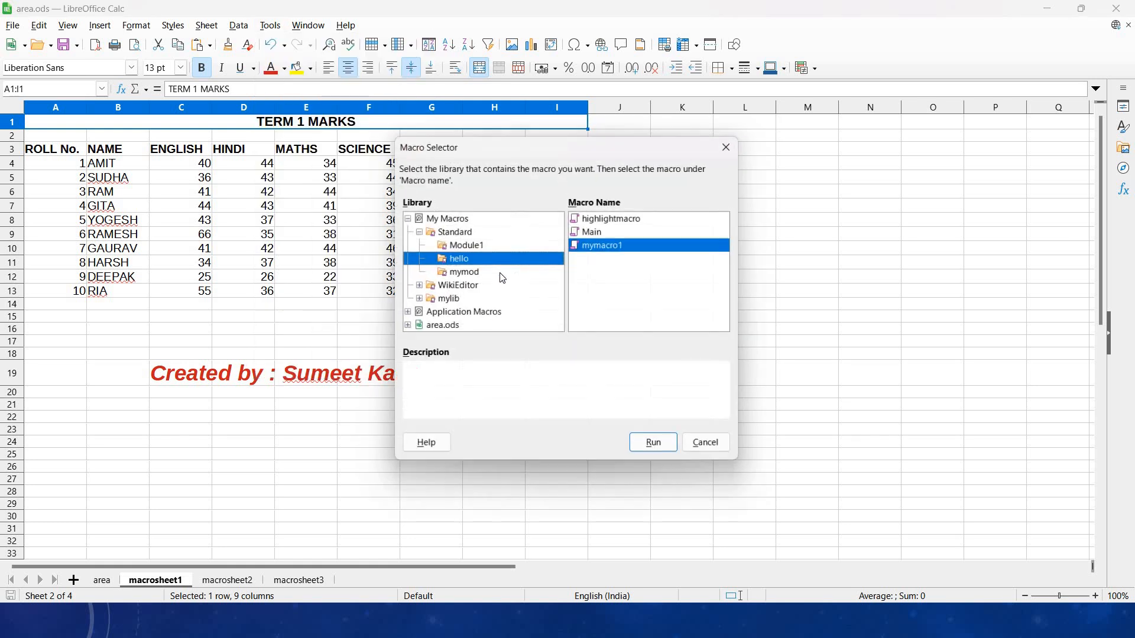
click(447, 232)
click(416, 232)
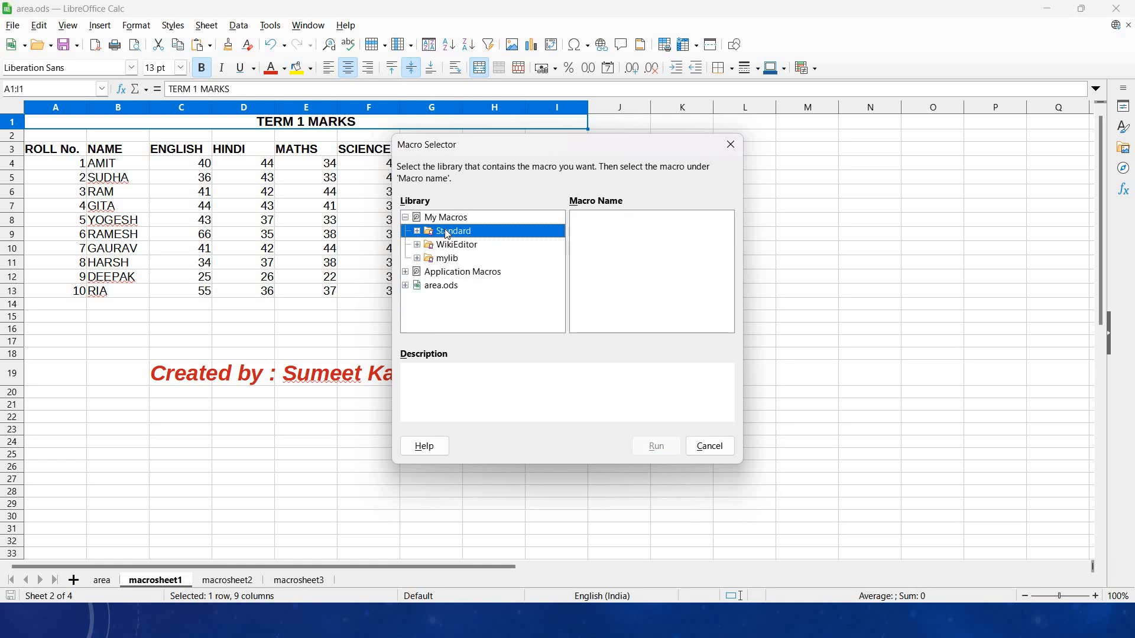
click(416, 232)
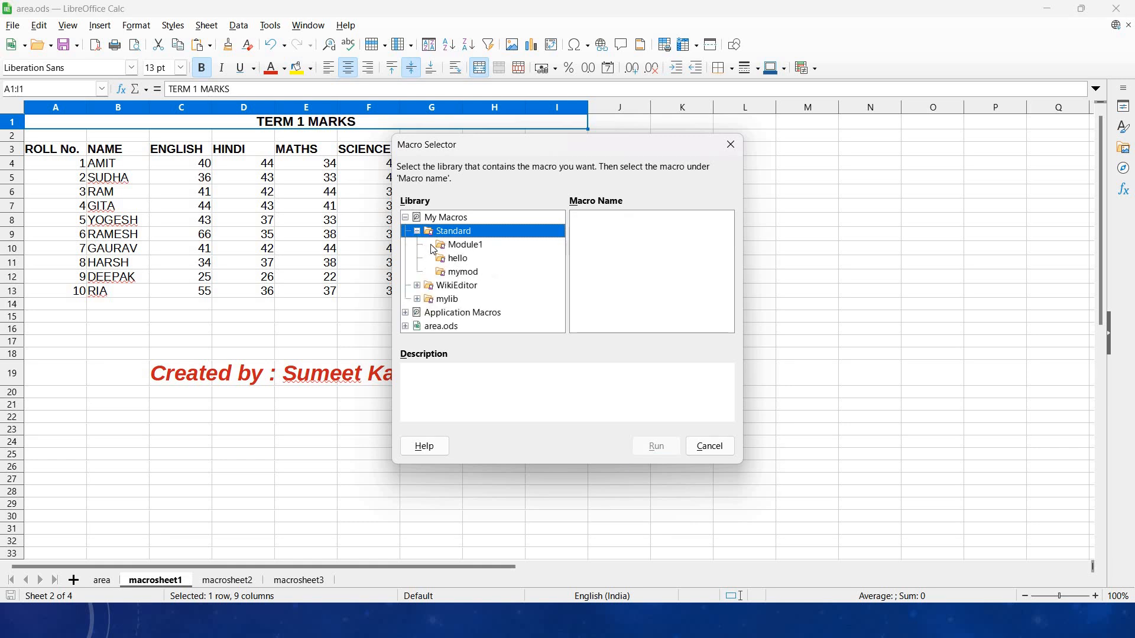
click(458, 247)
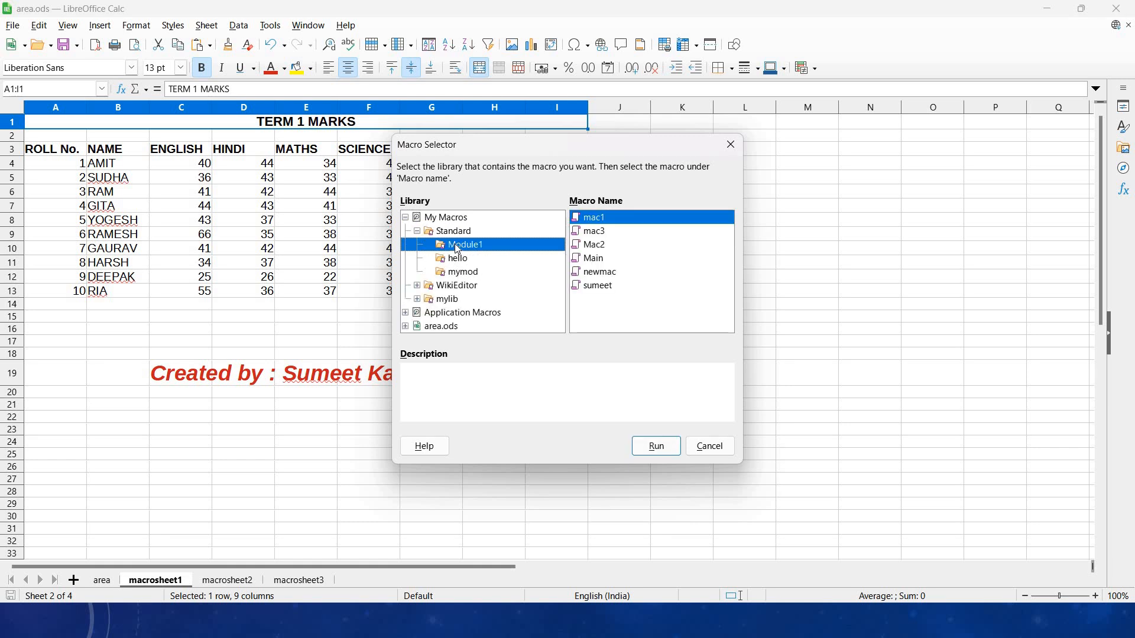
click(460, 260)
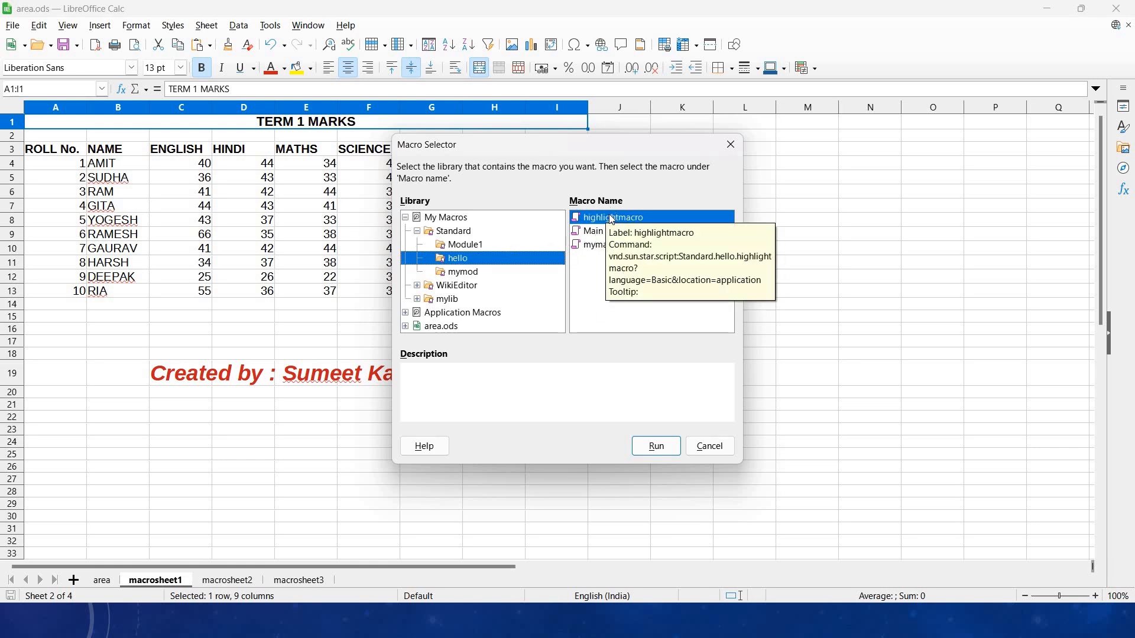
click(655, 448)
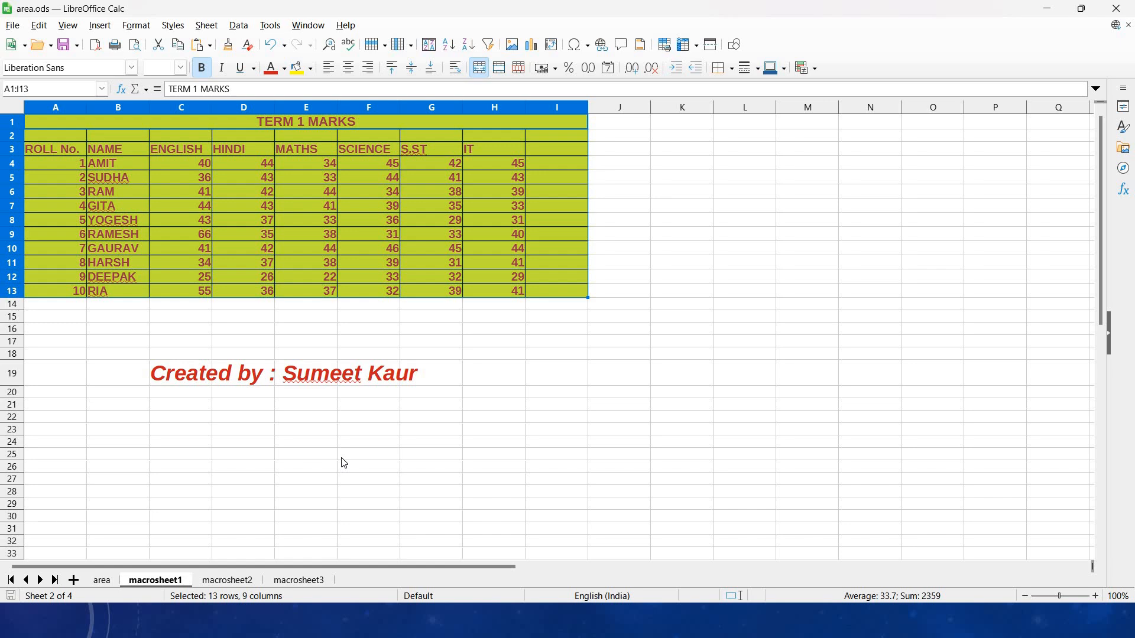
key(alt+Tab)
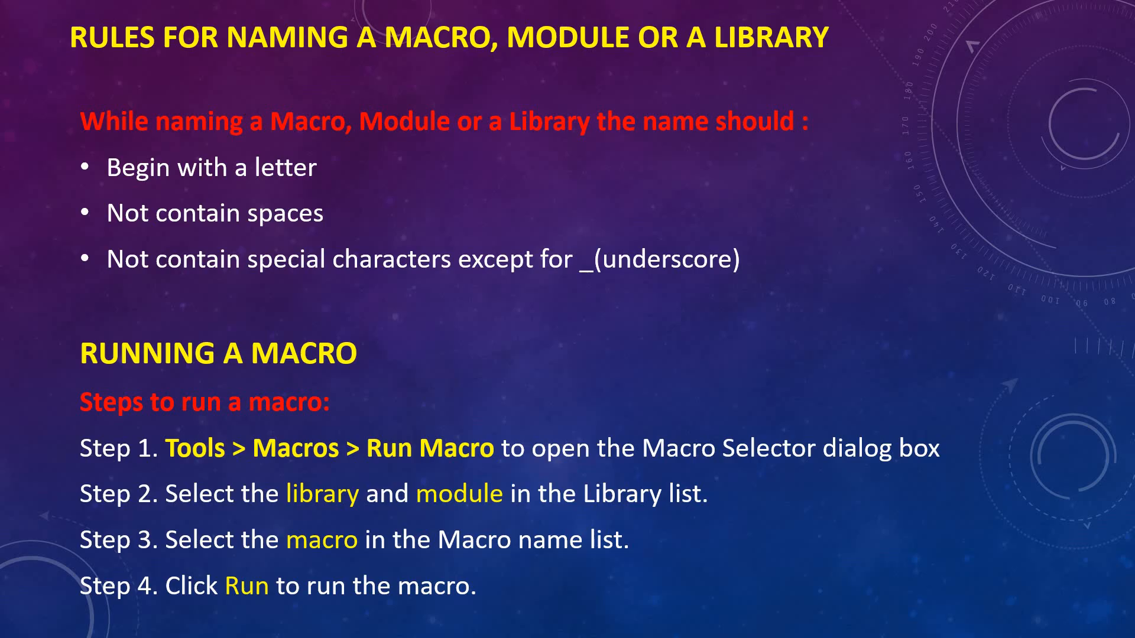
key(Right)
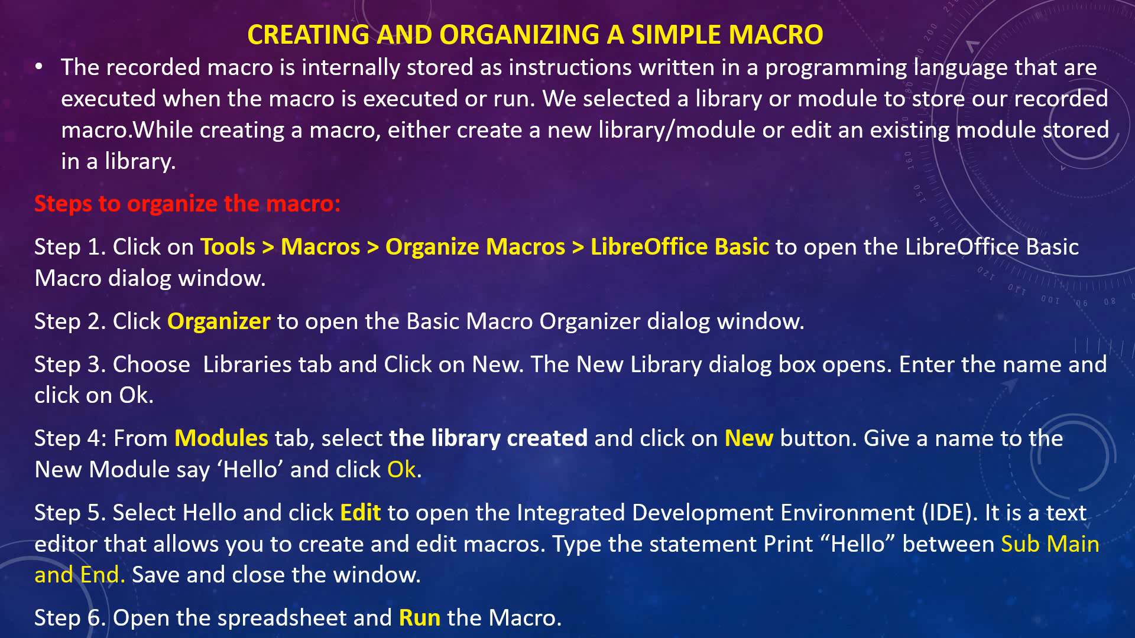